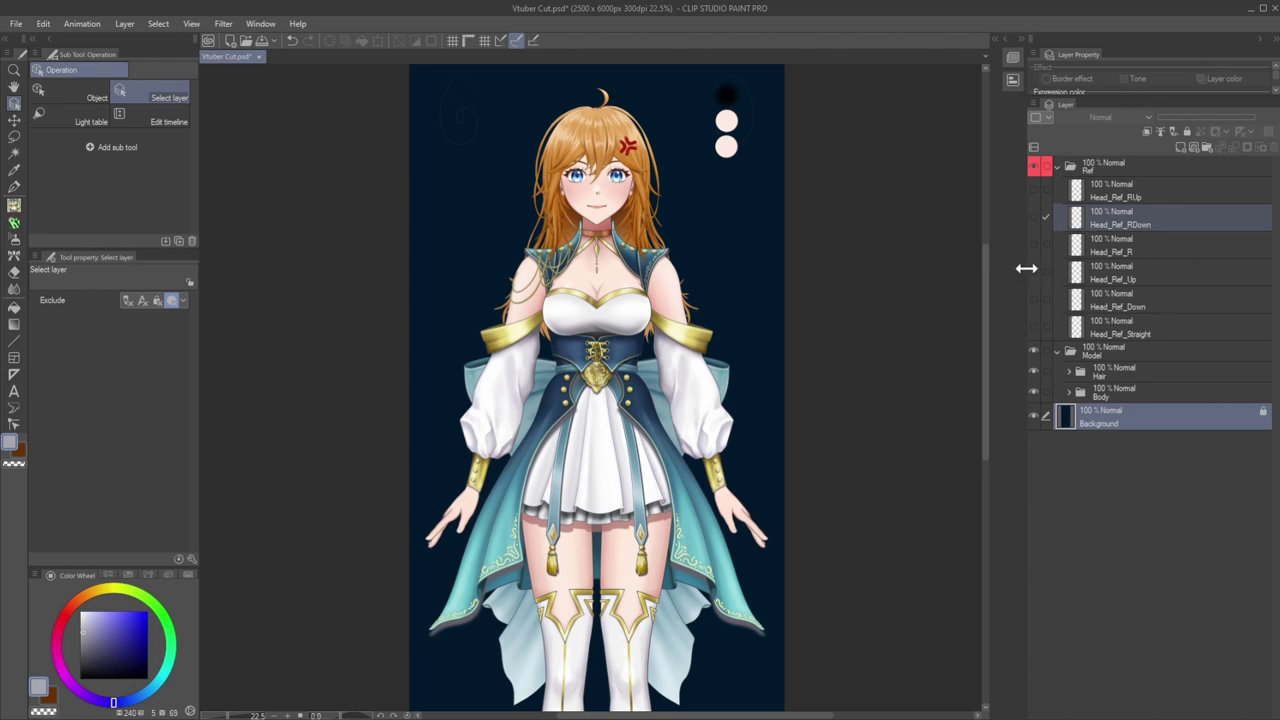
Cycle the Head_Ref upward and downward poses over the face, toggling their visibility.
click(1034, 191)
click(1034, 218)
click(1034, 189)
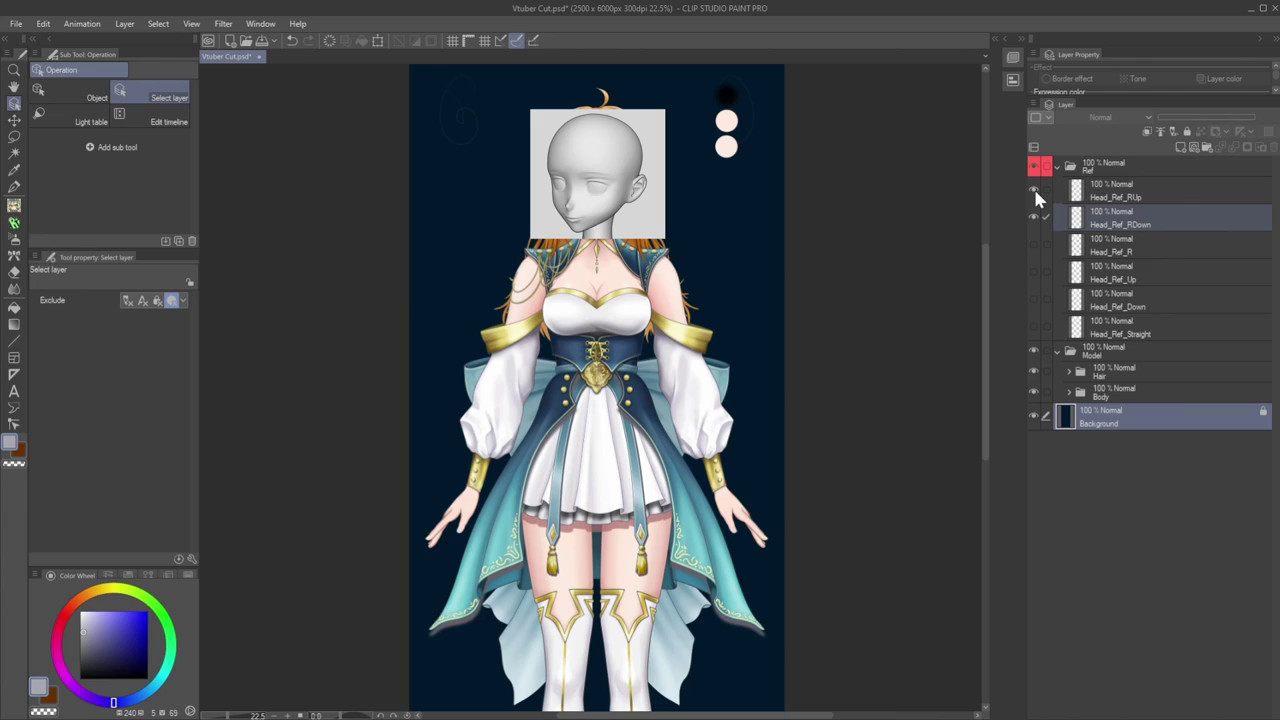
click(1034, 217)
click(1034, 219)
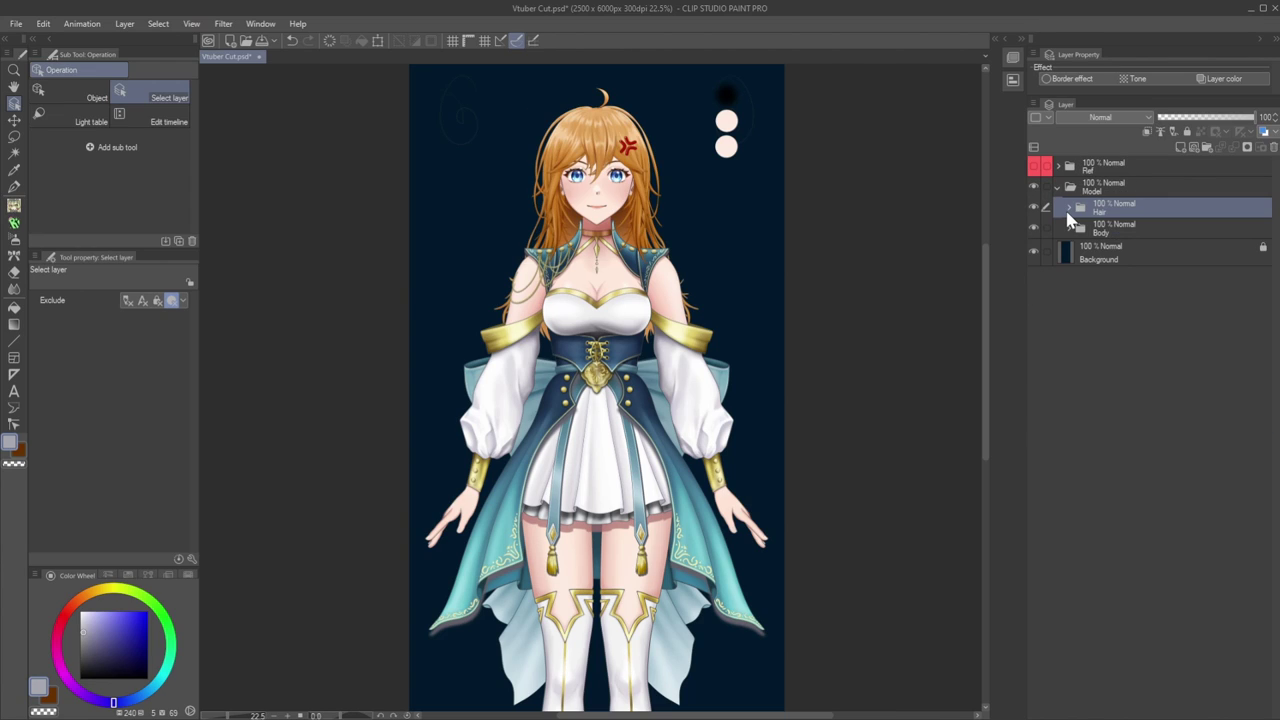
Inspect the Hair subfolders Top, Hair_Shadow, Mid, Loose and Hair_Back, then collapse Hair.
click(1068, 209)
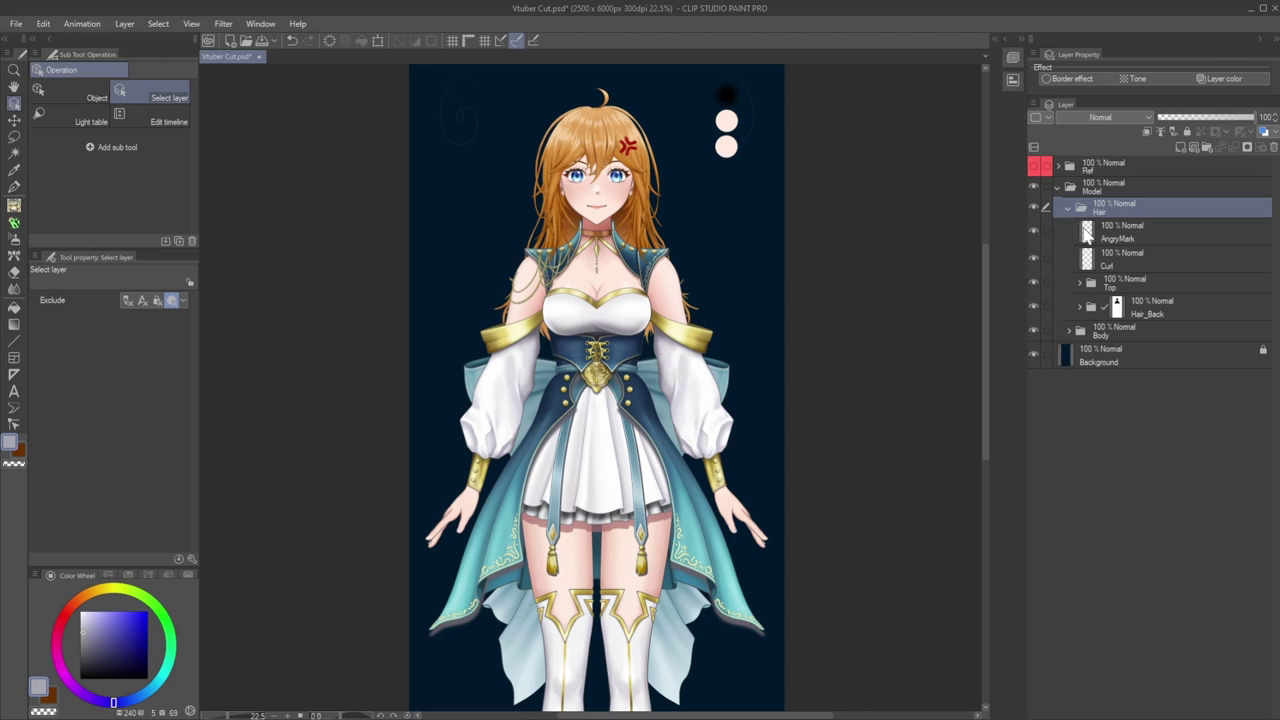
click(1079, 285)
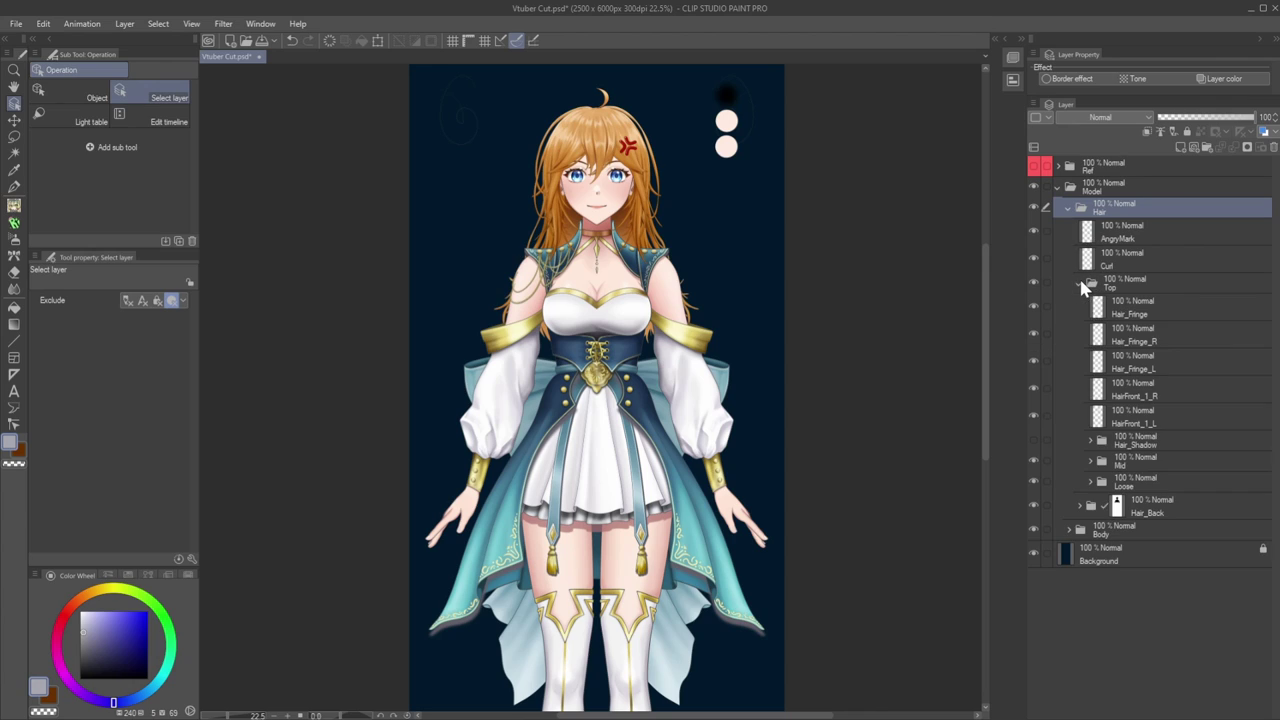
click(1090, 440)
scroll(1104, 500, down, 1)
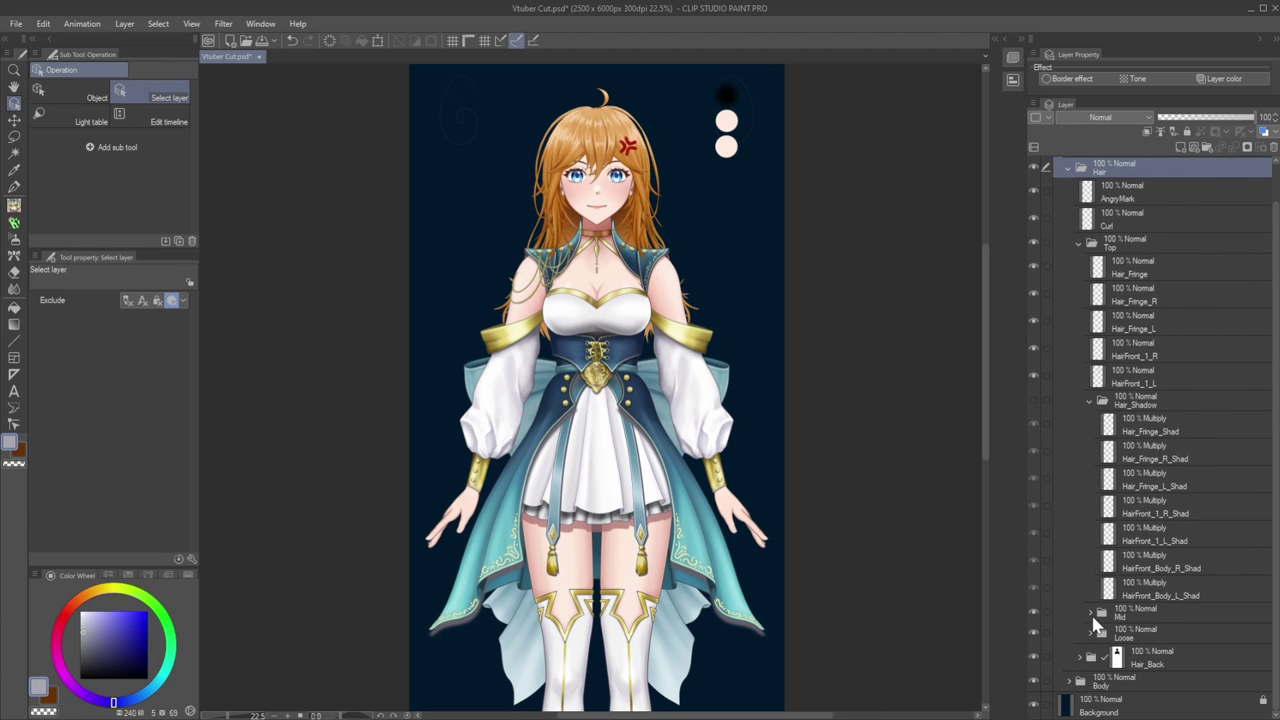
click(1090, 612)
scroll(1082, 585, down, 3)
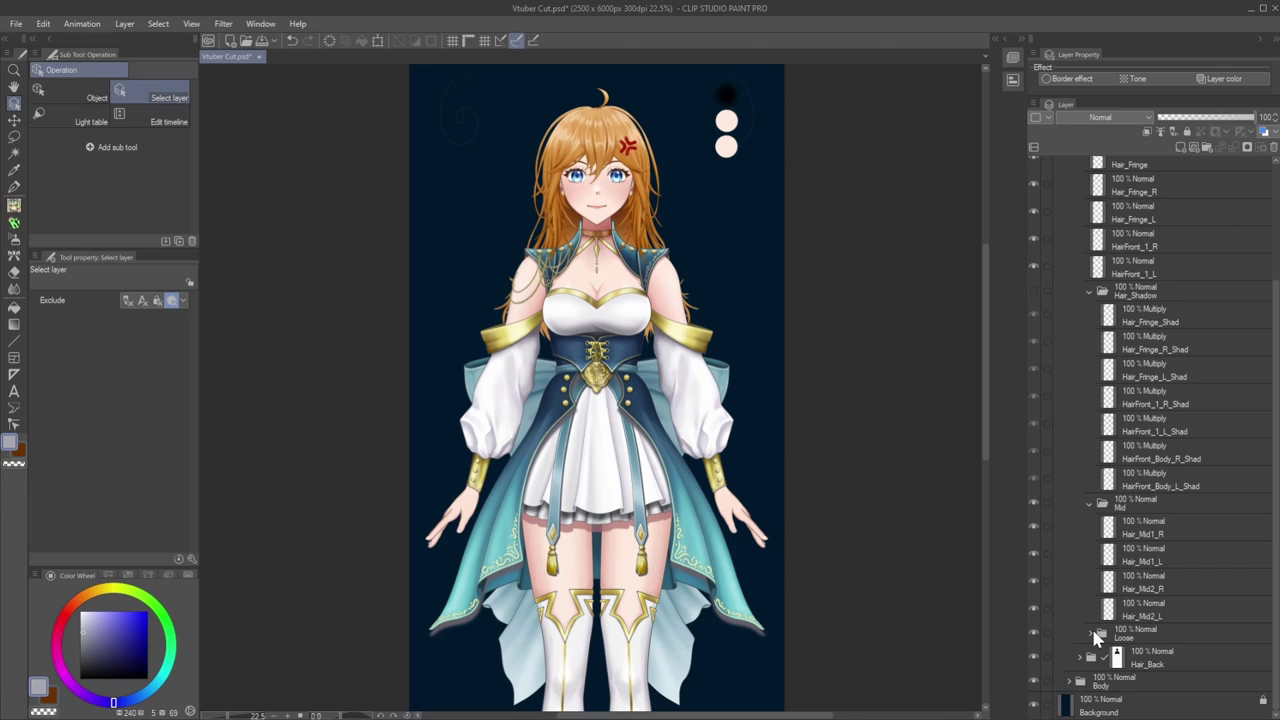
click(1091, 634)
scroll(1090, 620, down, 5)
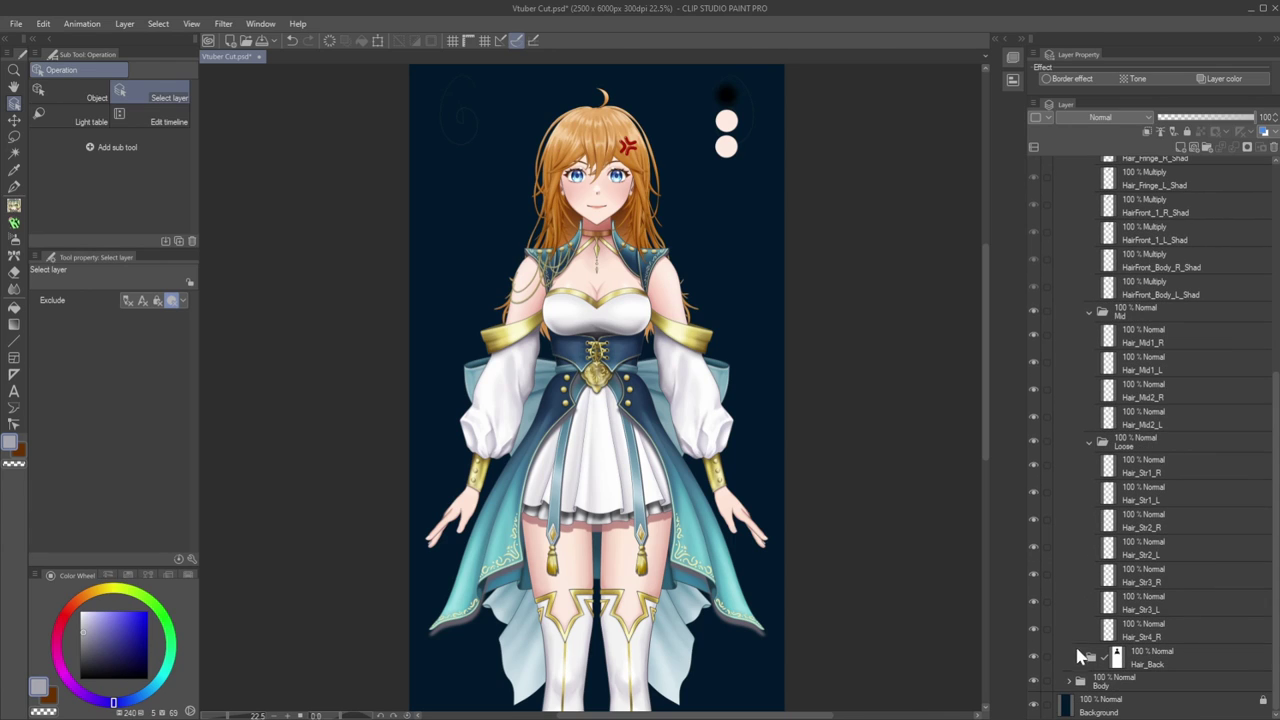
click(1080, 656)
scroll(1100, 580, down, 6)
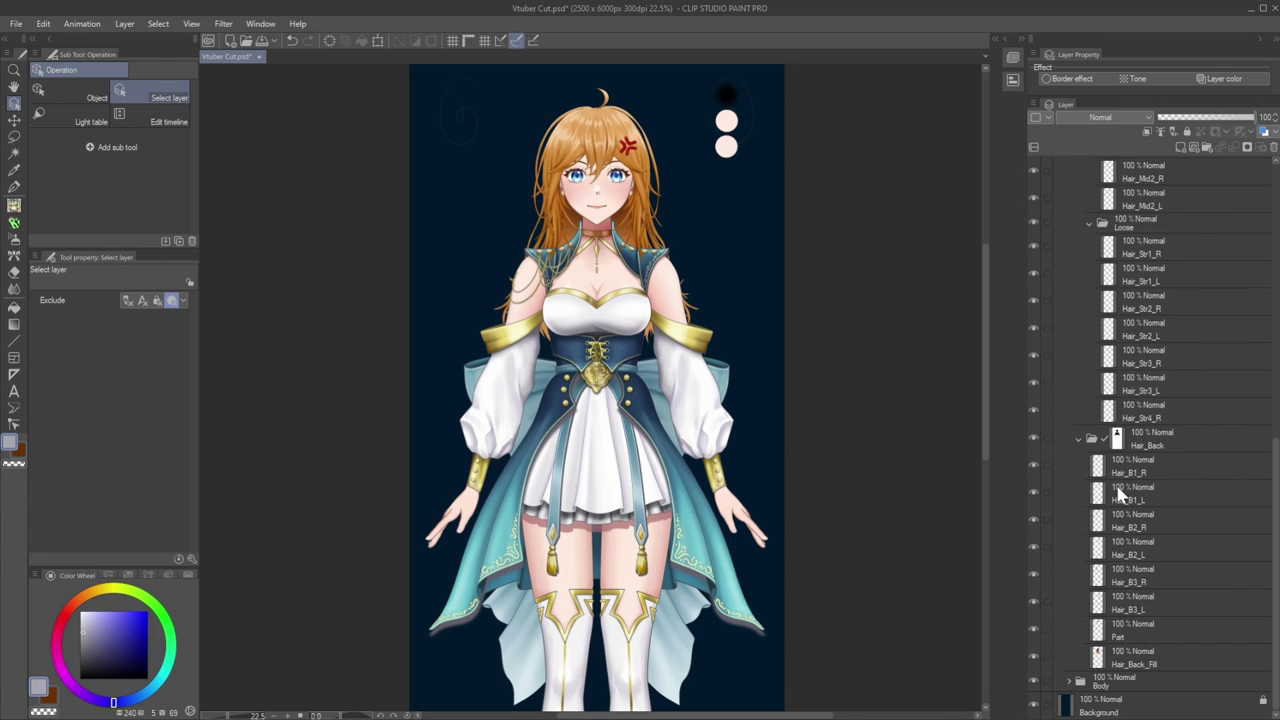
scroll(1120, 492, up, 15)
click(1069, 207)
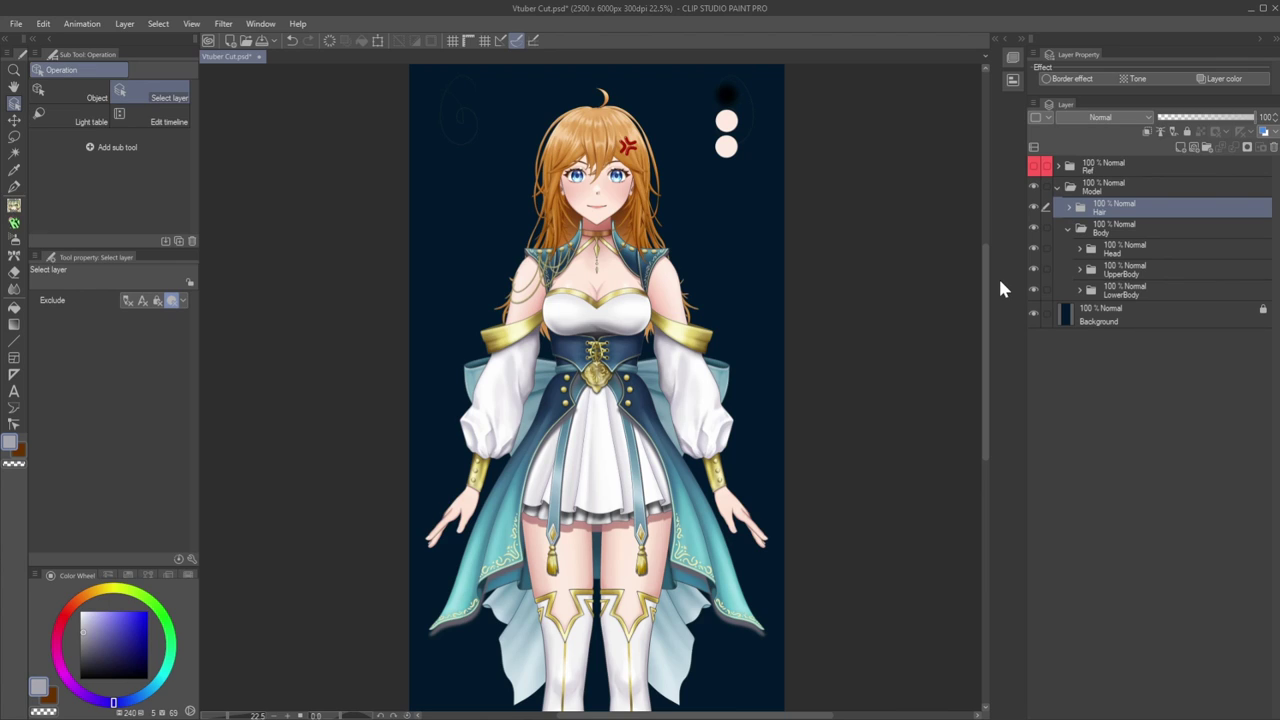
Expand UpperBody, Buttons and Button_Shadow to list the ShouldBut layers, and zoom in on the face.
click(1079, 270)
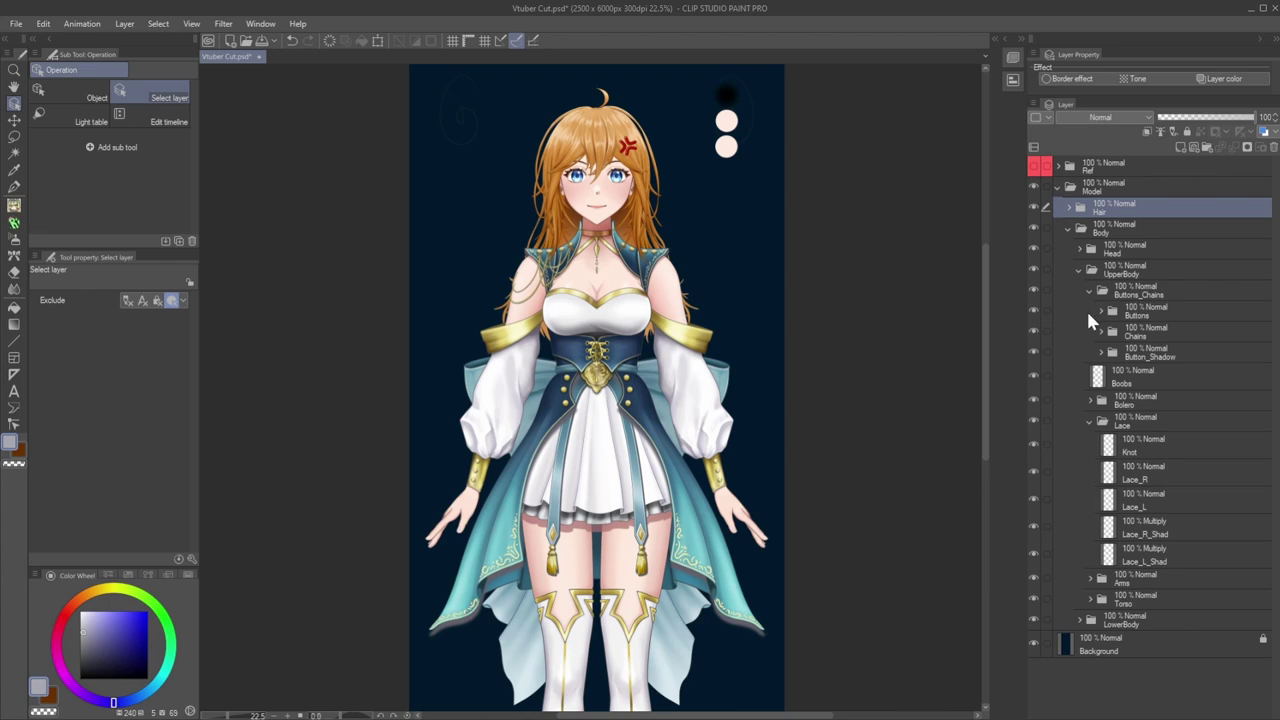
click(1101, 312)
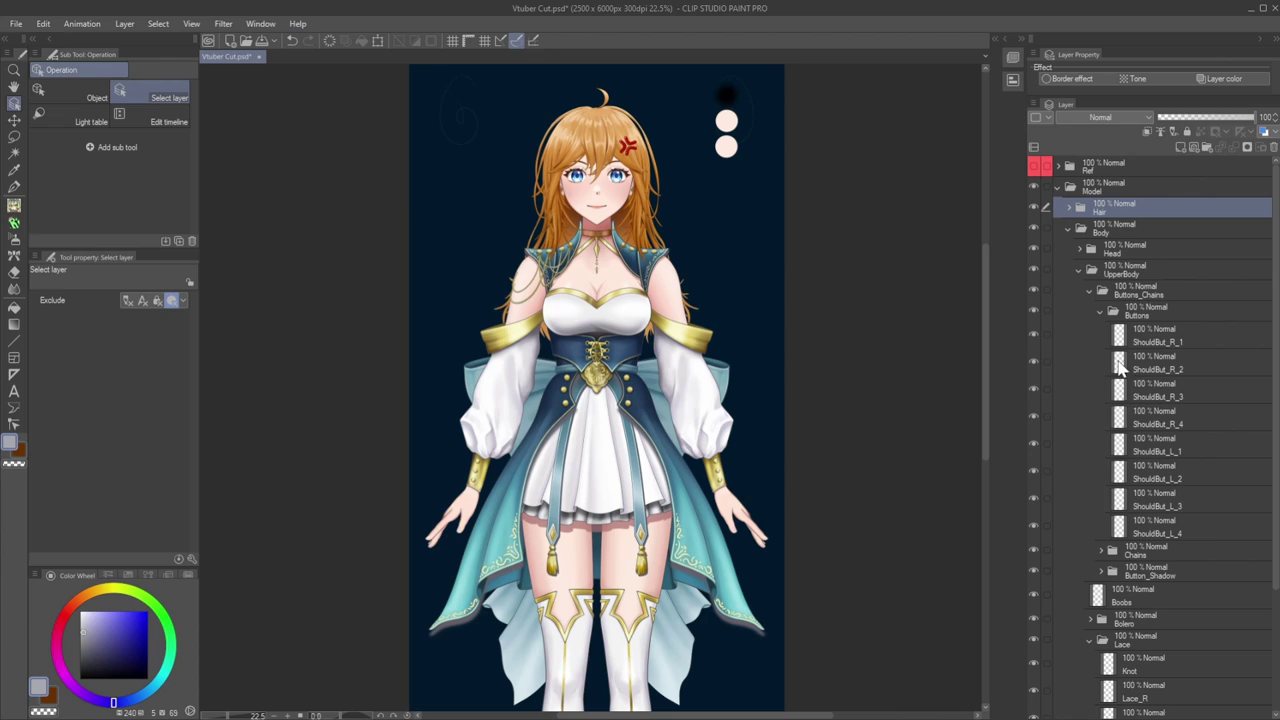
click(1103, 567)
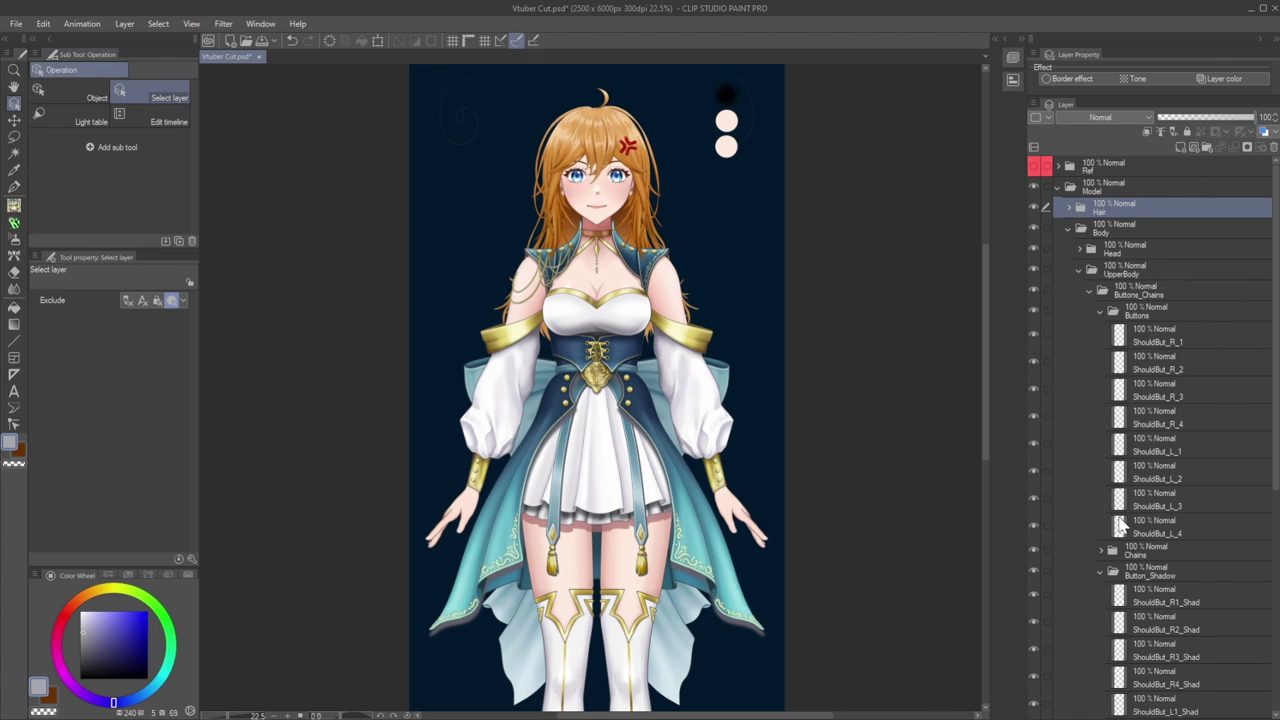
scroll(1110, 540, down, 2)
scroll(1214, 490, down, 1)
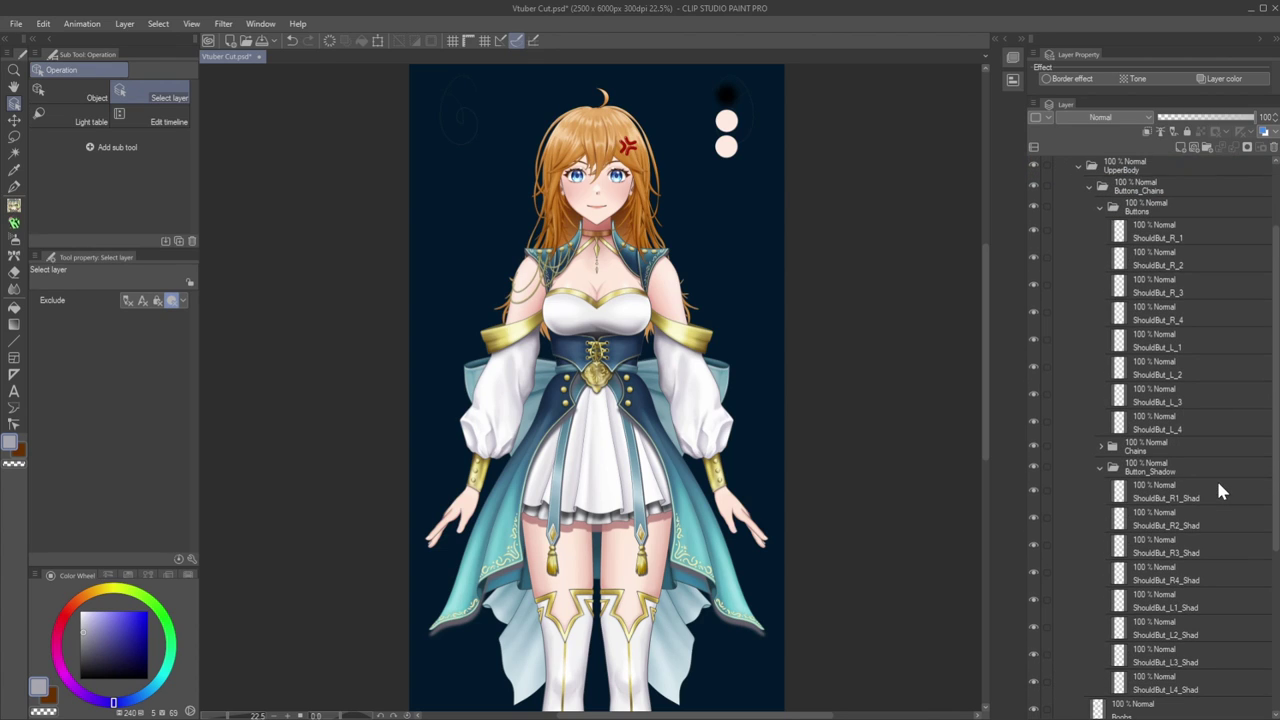
key(ctrl+plus)
key(ctrl+plus)
key(ctrl+plus)
key(ctrl+plus)
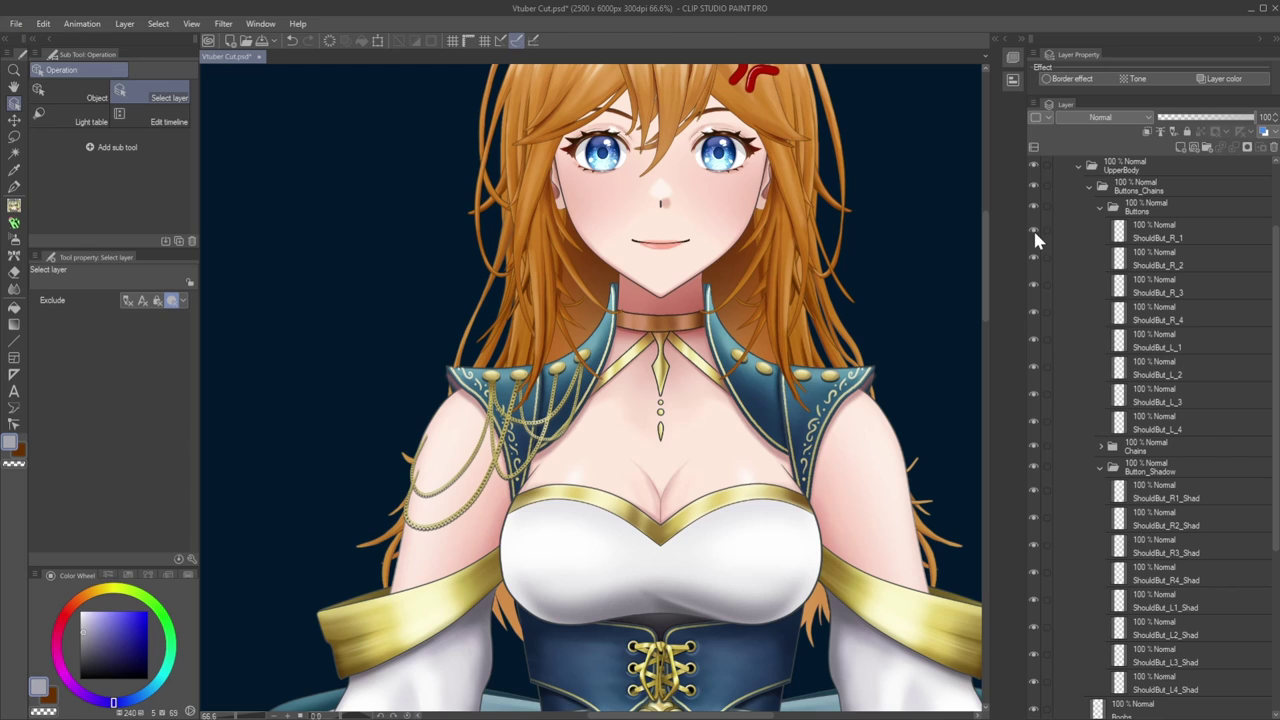
Expand the Bolero folder and briefly hide then show its front piece and front shading.
scroll(1100, 360, down, 3)
scroll(1117, 390, down, 3)
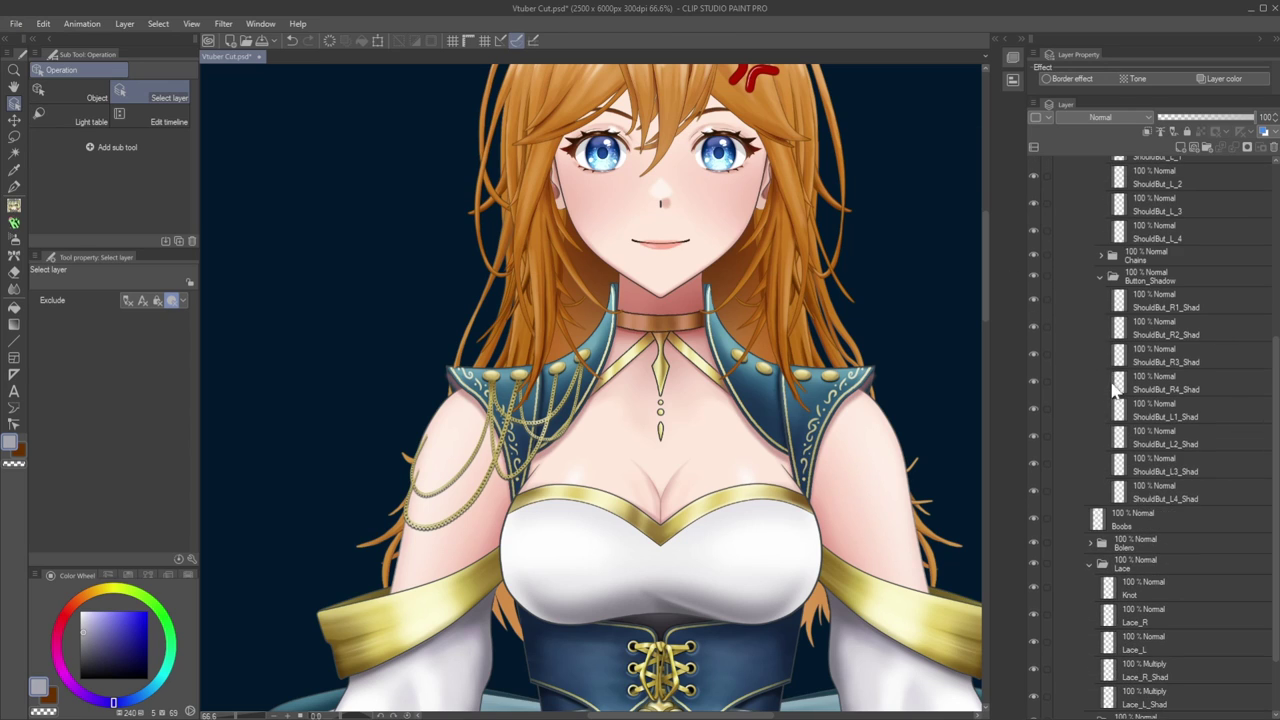
click(1090, 460)
scroll(1135, 428, down, 1)
scroll(1150, 425, down, 2)
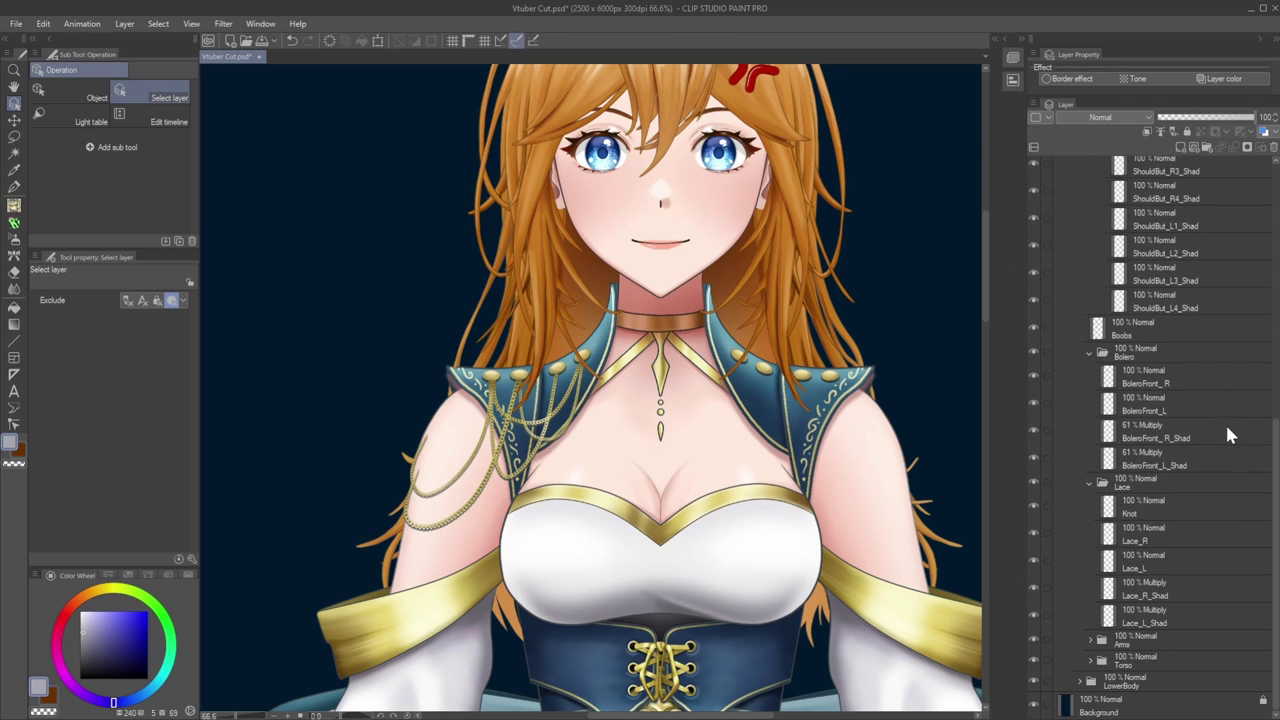
click(1033, 375)
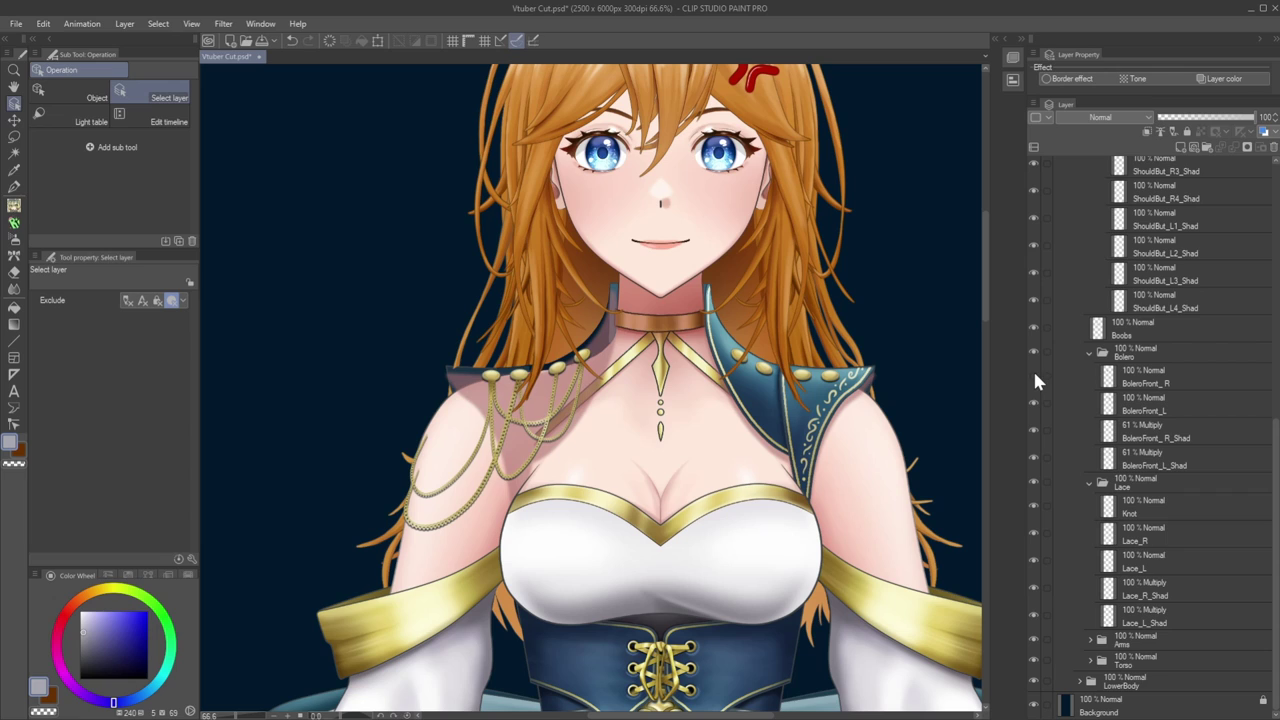
click(1033, 375)
click(1033, 430)
click(1033, 430)
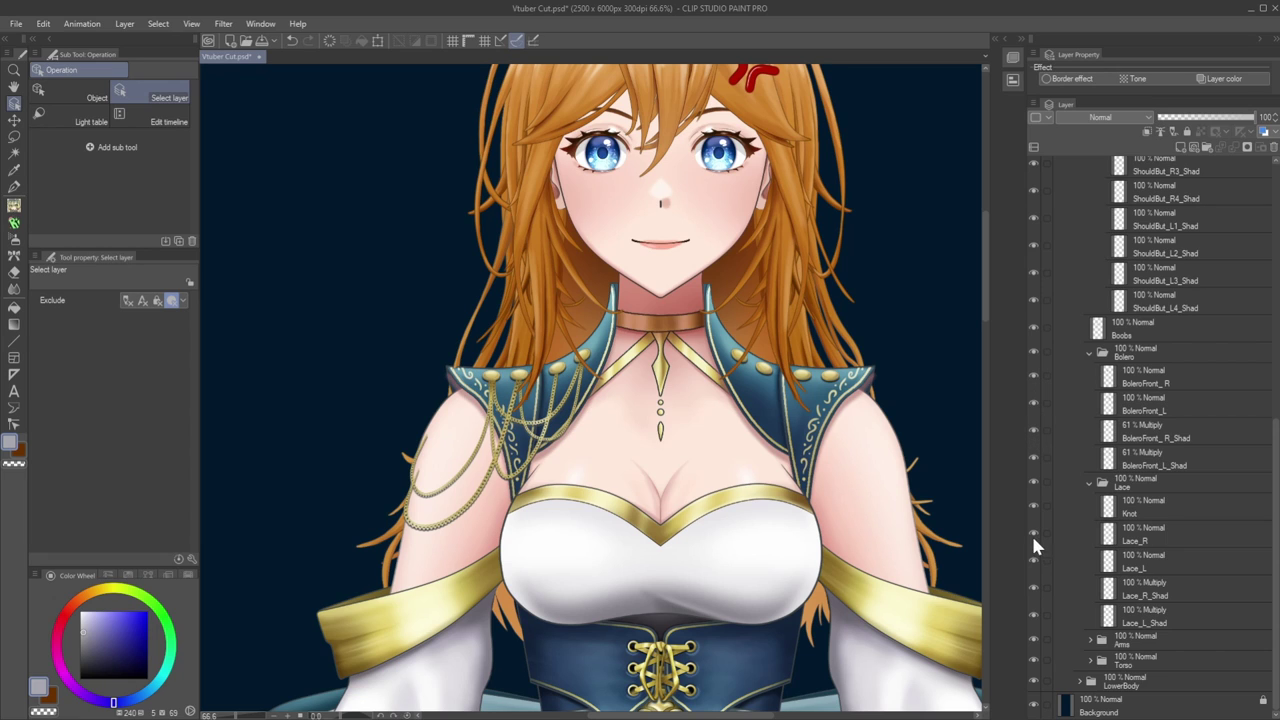
Zoom out and expand the Arms folder to list sleeve, arm, cuff and hand layers.
key(ctrl+minus)
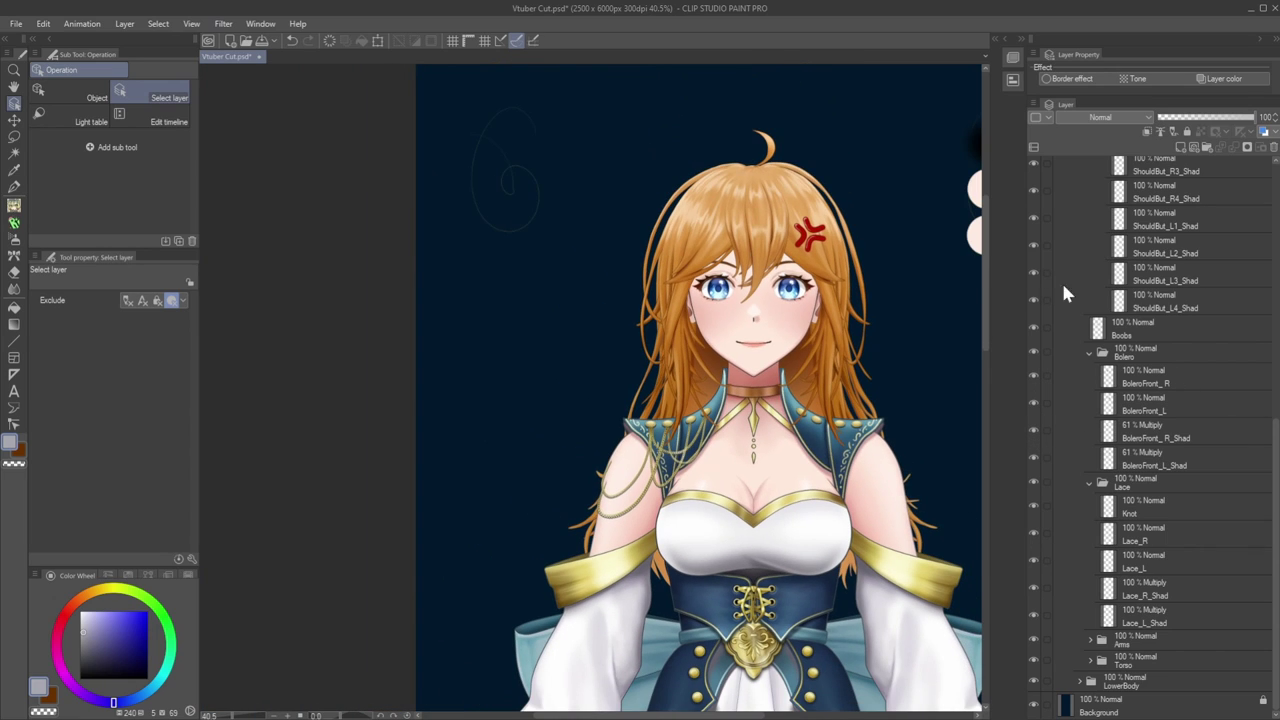
click(1090, 640)
drag(986, 294, 990, 372)
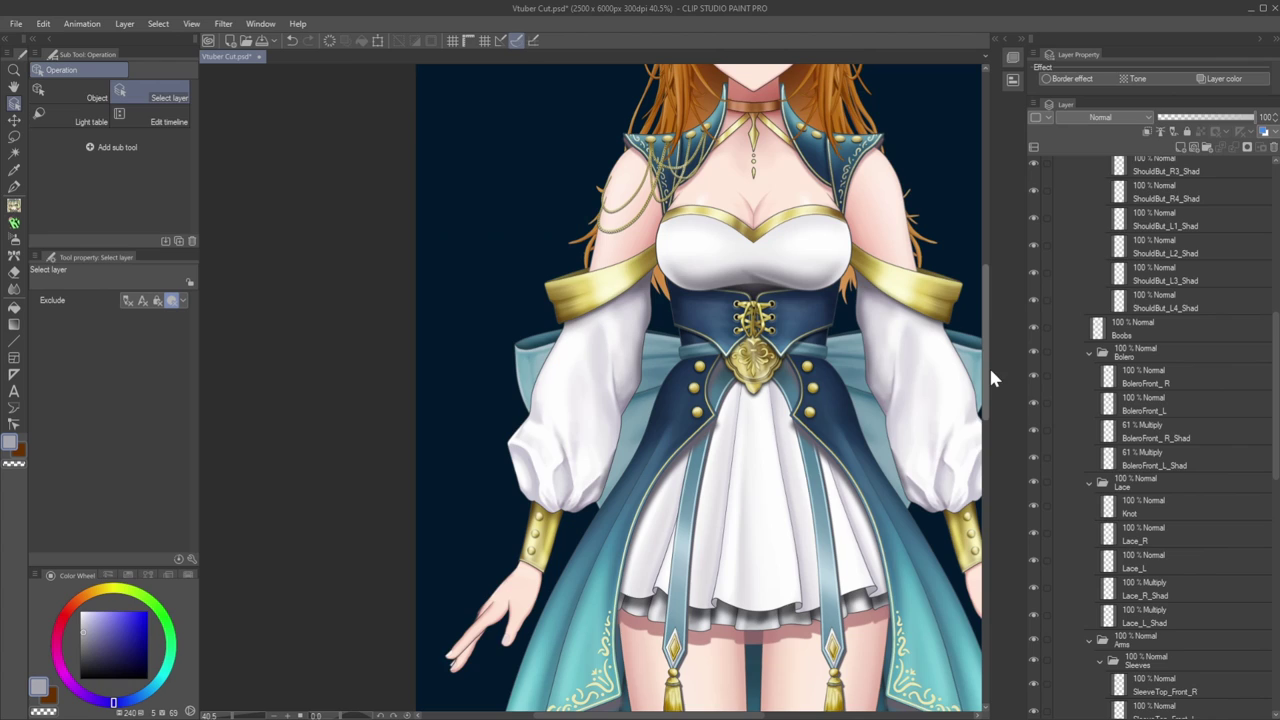
scroll(1137, 475, down, 10)
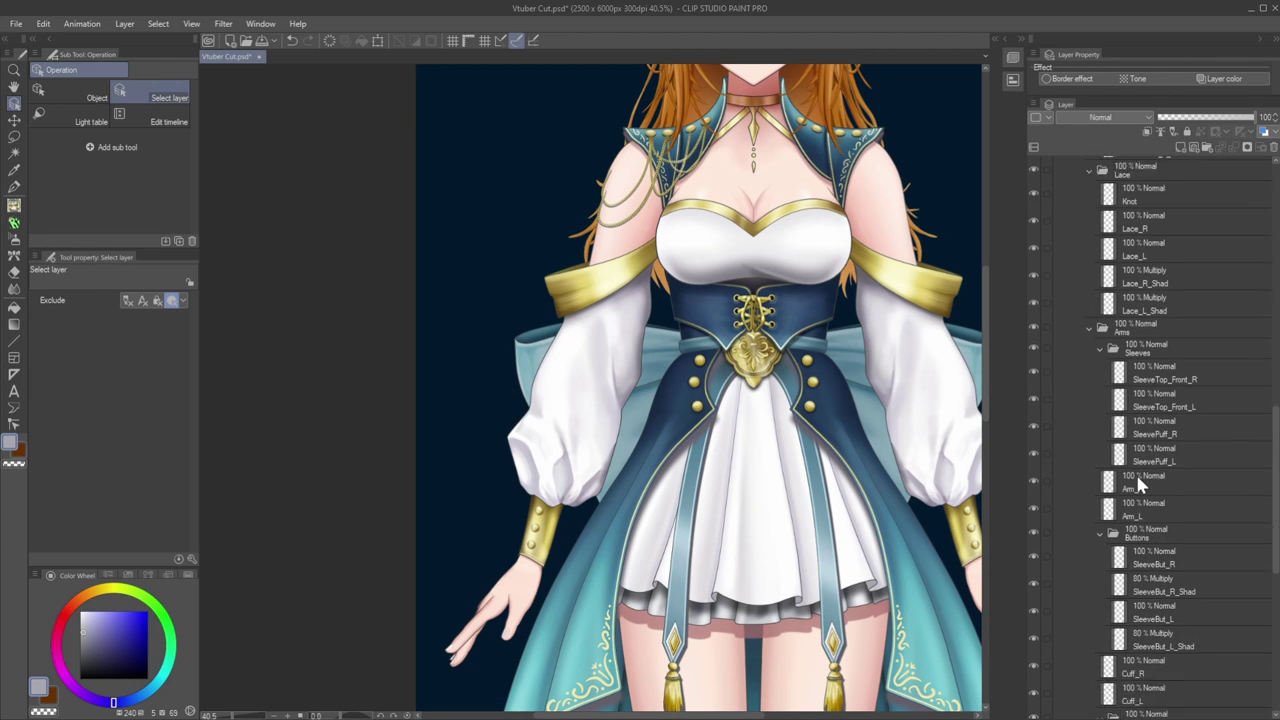
scroll(1138, 479, down, 3)
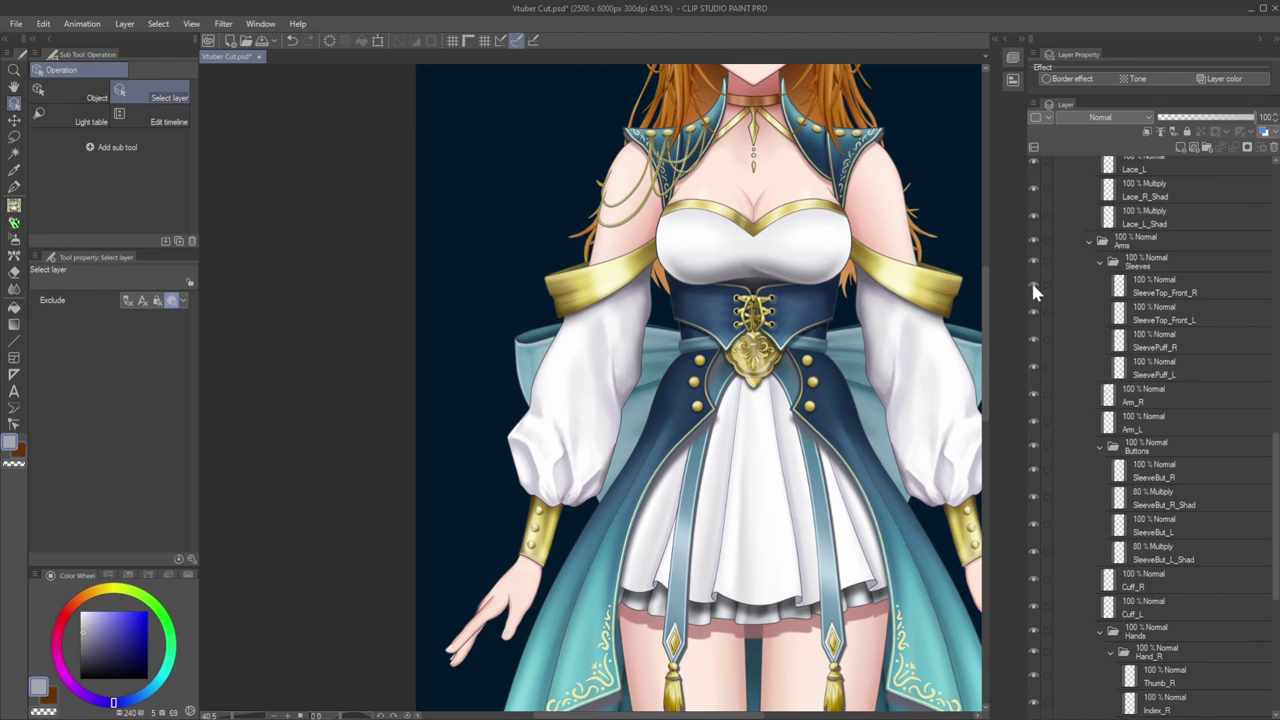
click(1034, 341)
click(1034, 341)
click(1034, 367)
click(1034, 367)
click(1034, 396)
click(1034, 396)
click(1034, 396)
click(1034, 396)
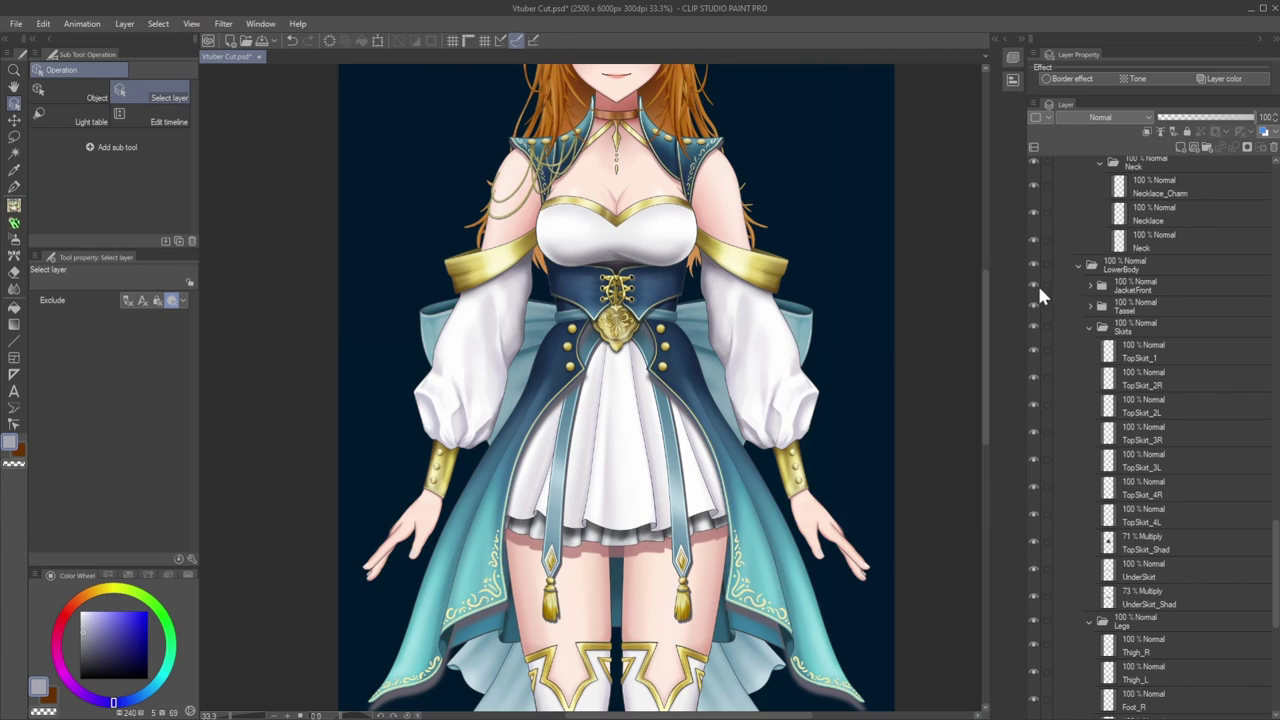
click(1034, 286)
click(1034, 306)
click(1034, 327)
click(1090, 327)
click(1034, 348)
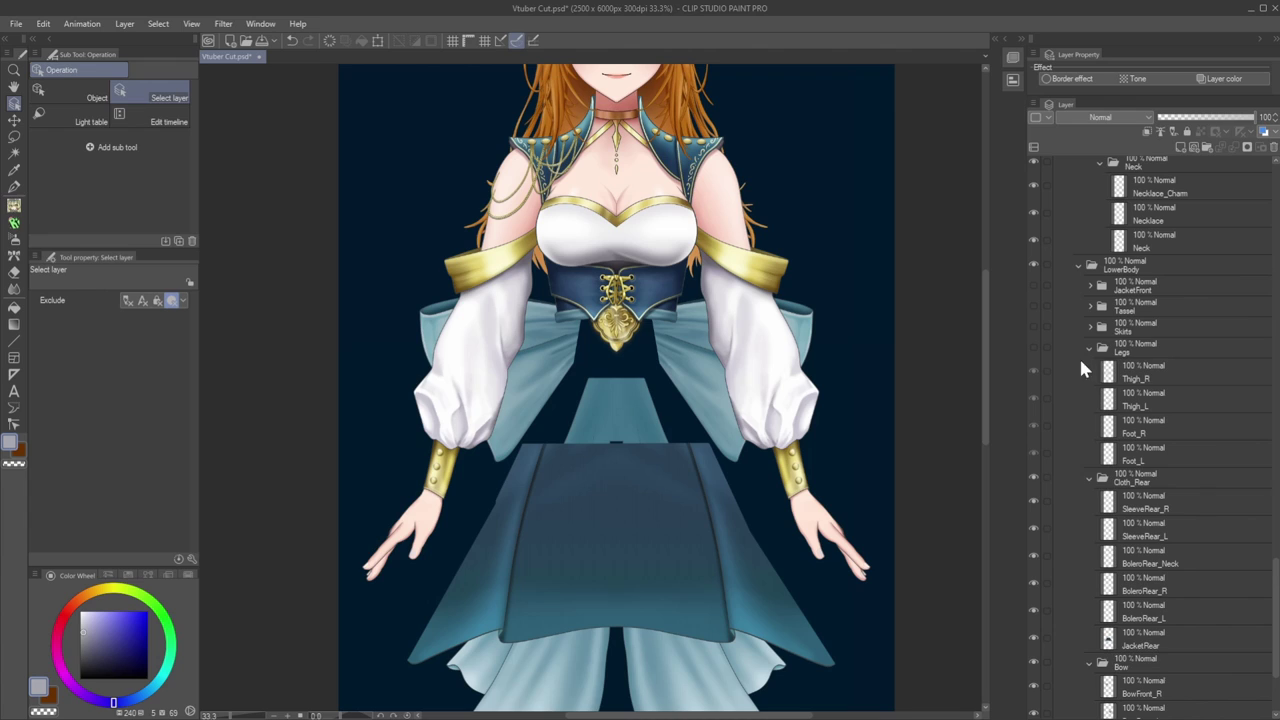
click(1090, 348)
click(1034, 327)
click(1090, 368)
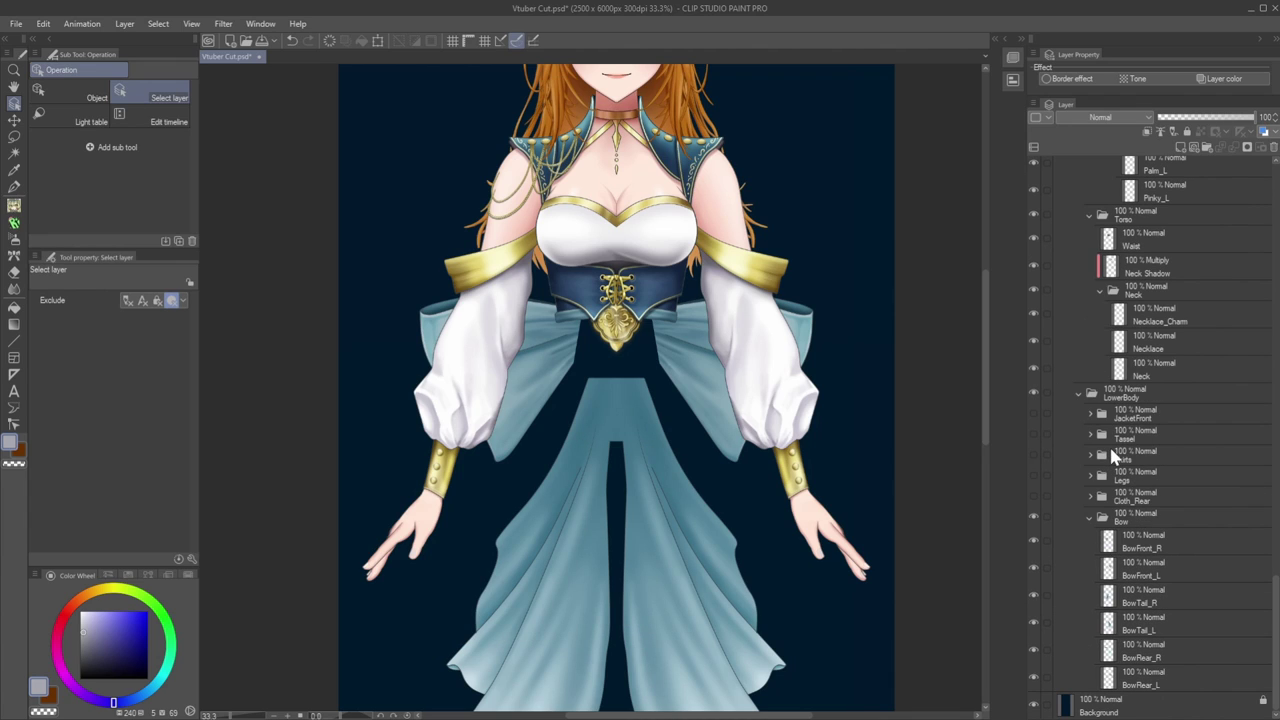
click(1033, 544)
click(1032, 542)
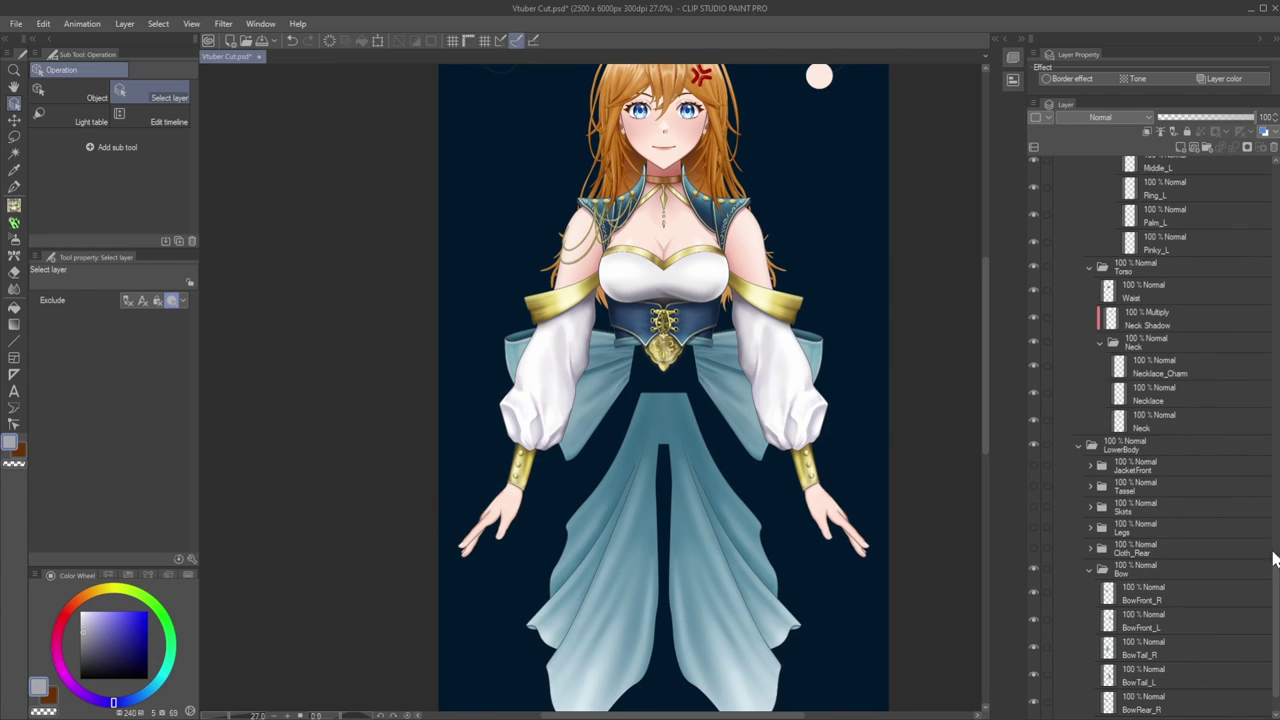
scroll(1268, 554, up, 1)
scroll(1035, 396, up, 10)
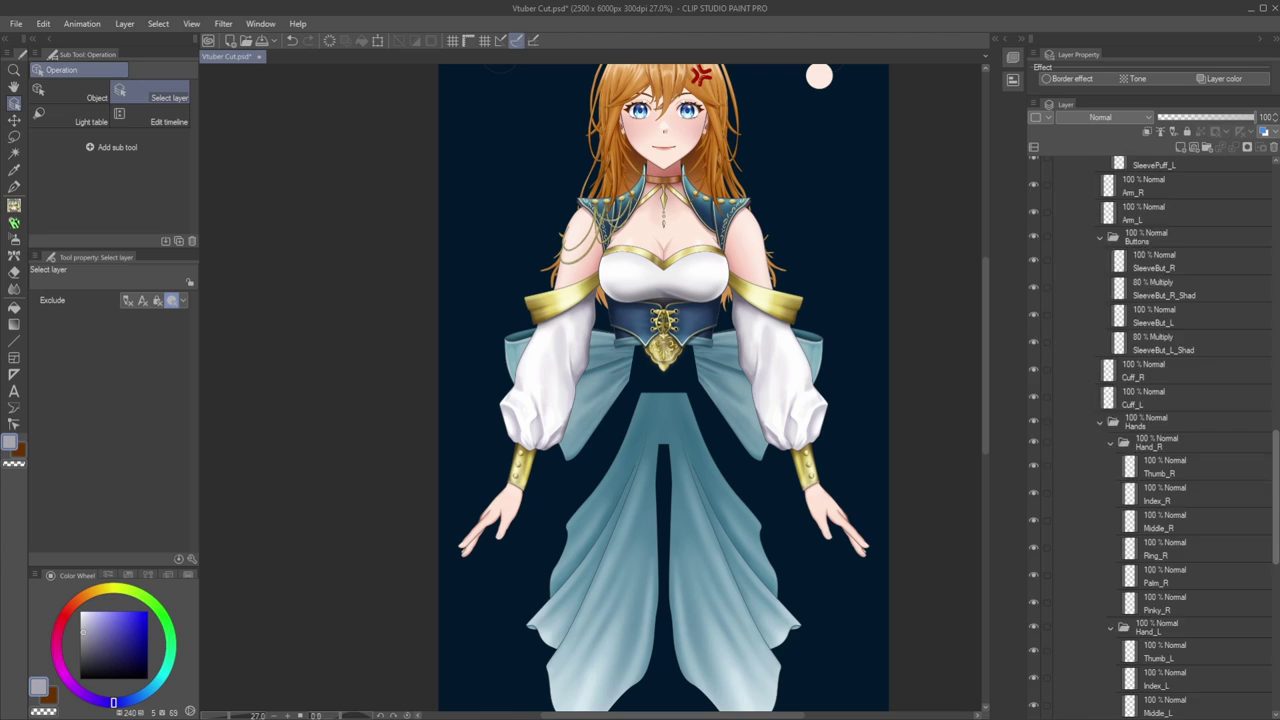
click(1034, 396)
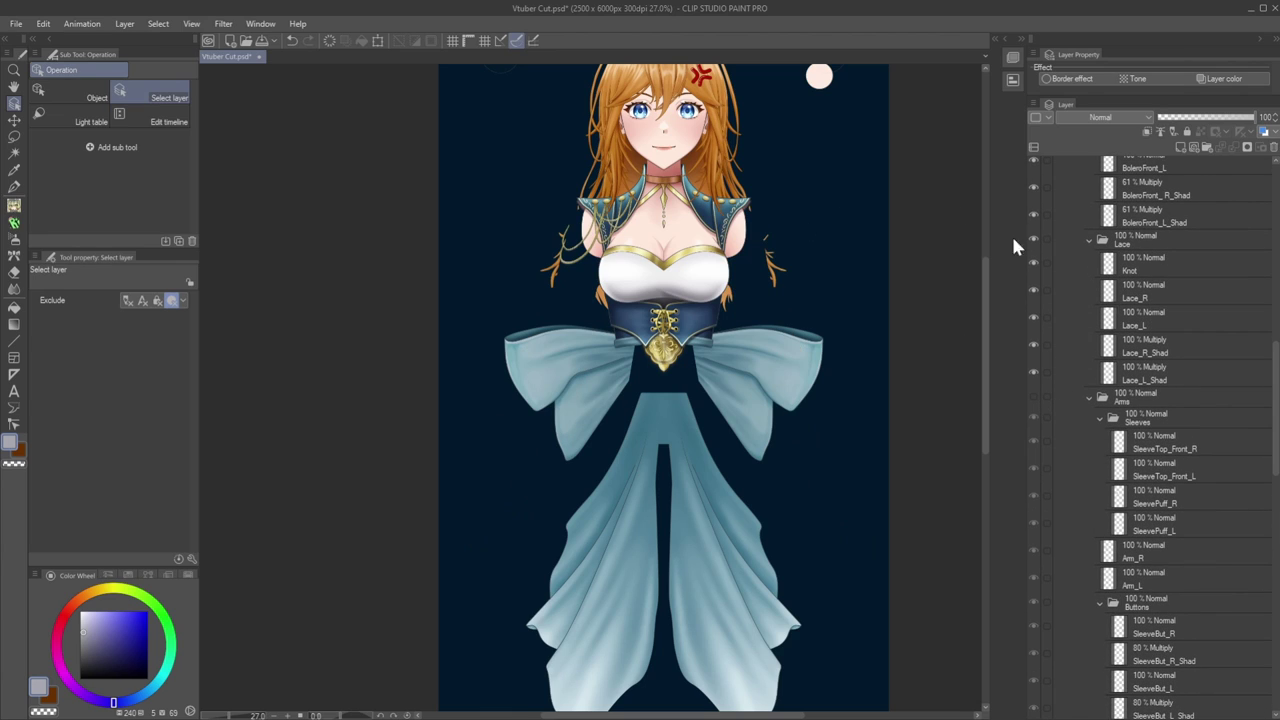
scroll(986, 324, down, 5)
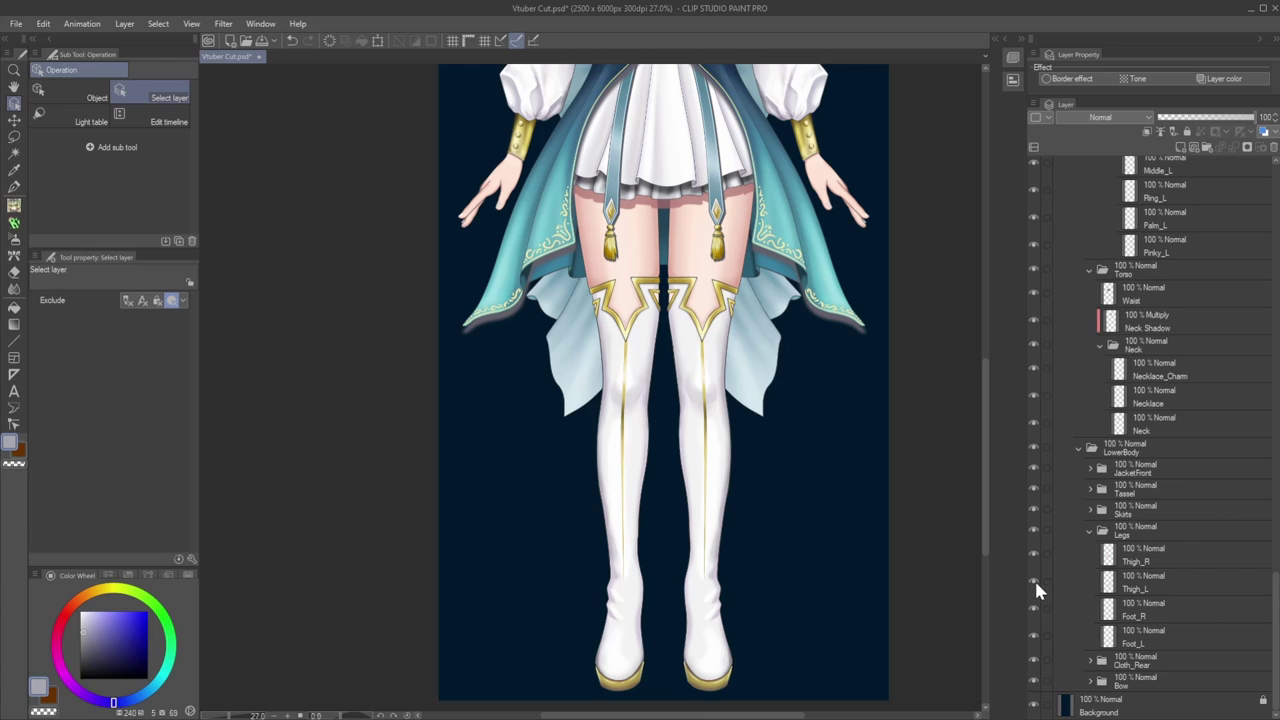
Check the boot under Thigh_L, then rotate Foot_L slightly counterclockwise with Ctrl+T.
click(1034, 582)
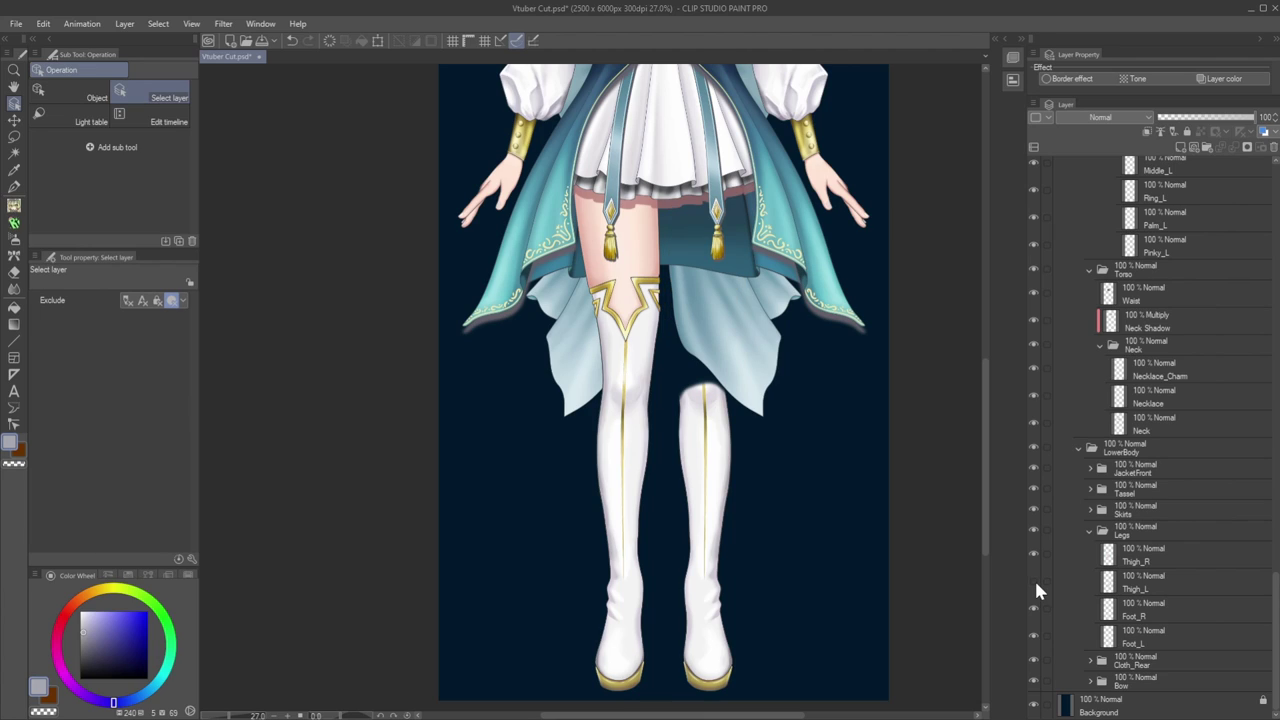
click(1034, 582)
click(1150, 636)
key(ctrl+t)
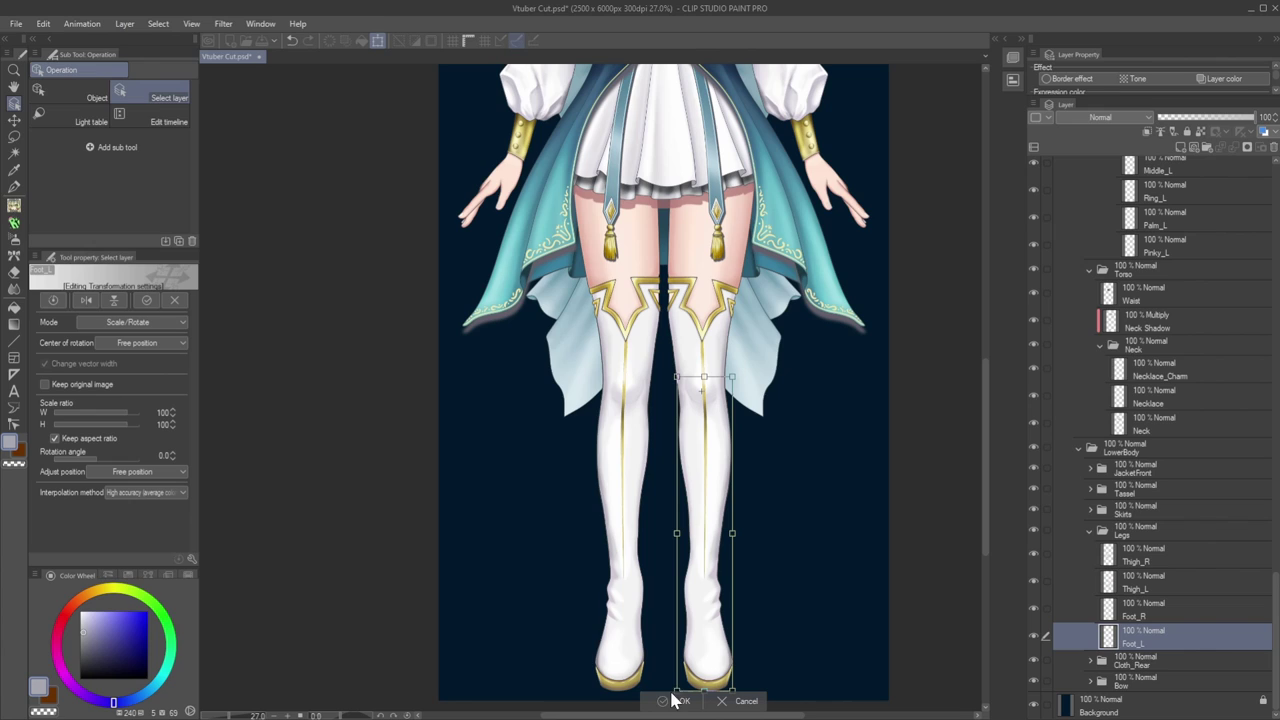
mouse_move(802, 711)
mouse_down()
mouse_move(876, 667)
mouse_move(786, 700)
mouse_up()
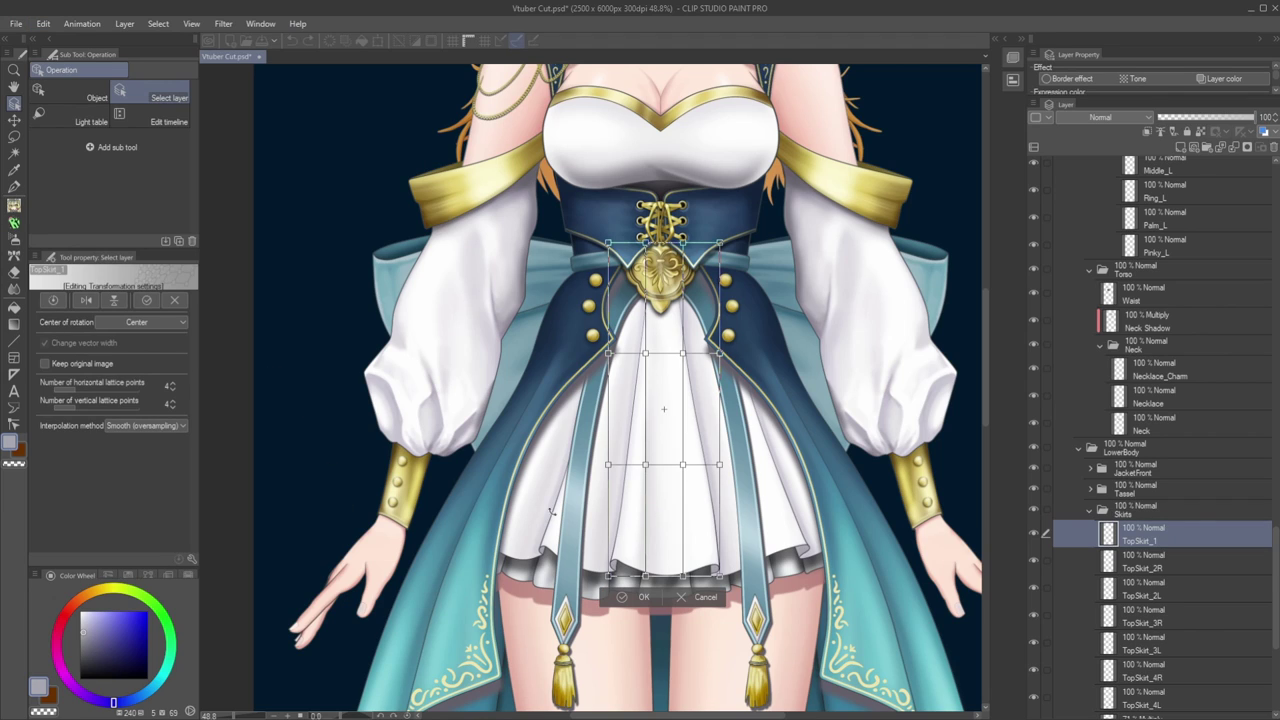
Slightly mesh-warp the top front skirt piece TopSkit_1 and confirm the transform.
drag(683, 465, 647, 466)
key(Return)
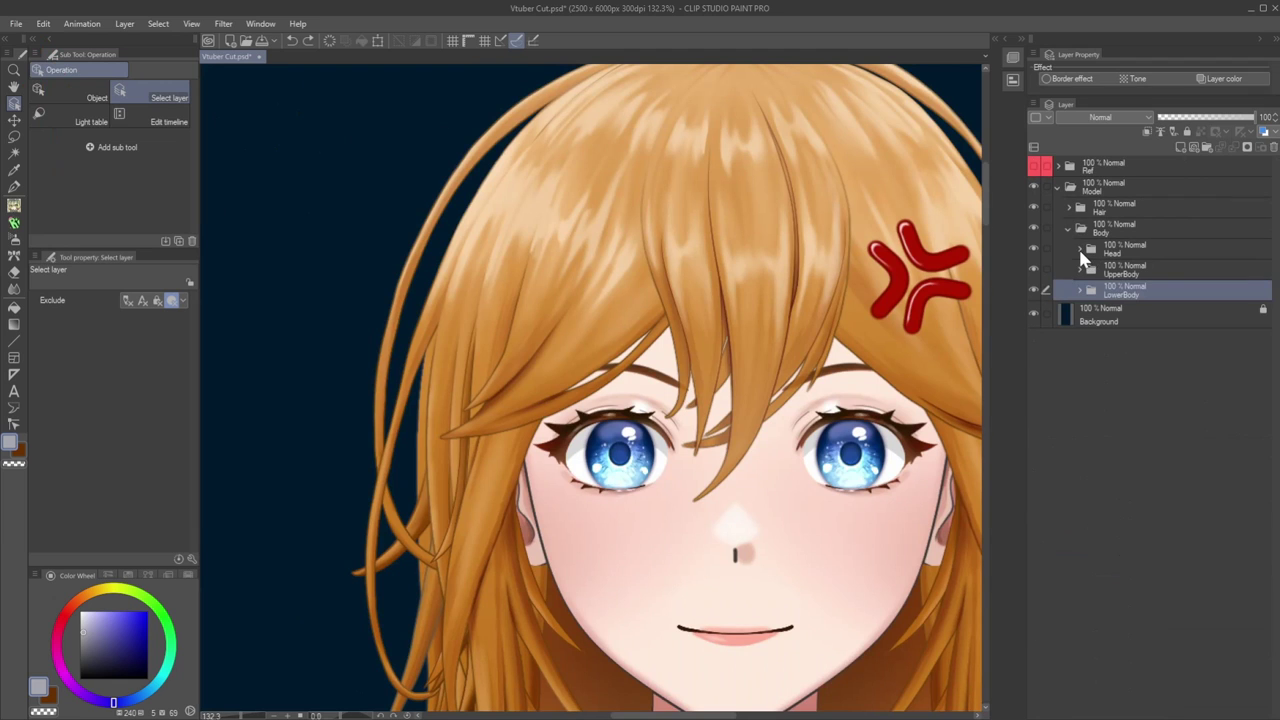
click(1079, 248)
Open the Eye folder and show Scalera_R, its shadow, Iris_R, IrisDot, Pupil_R and eyelash layers.
click(1090, 291)
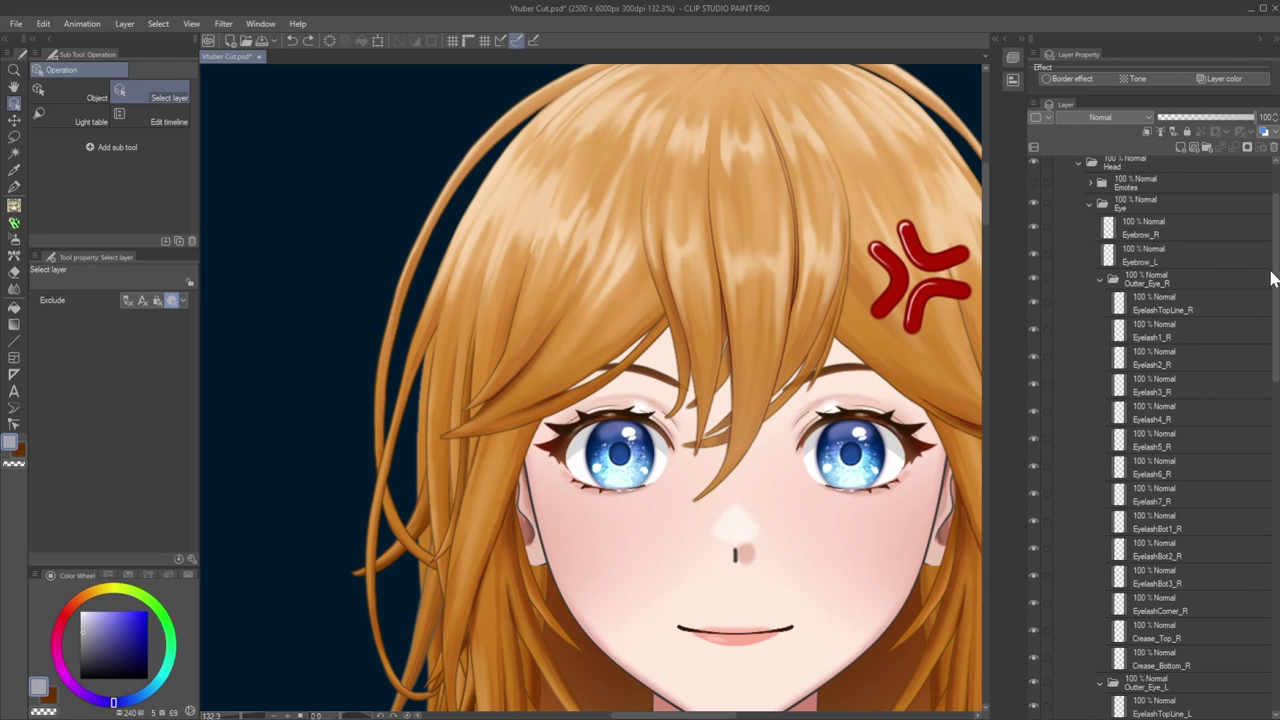
scroll(1278, 277, down, 3)
scroll(1278, 277, down, 20)
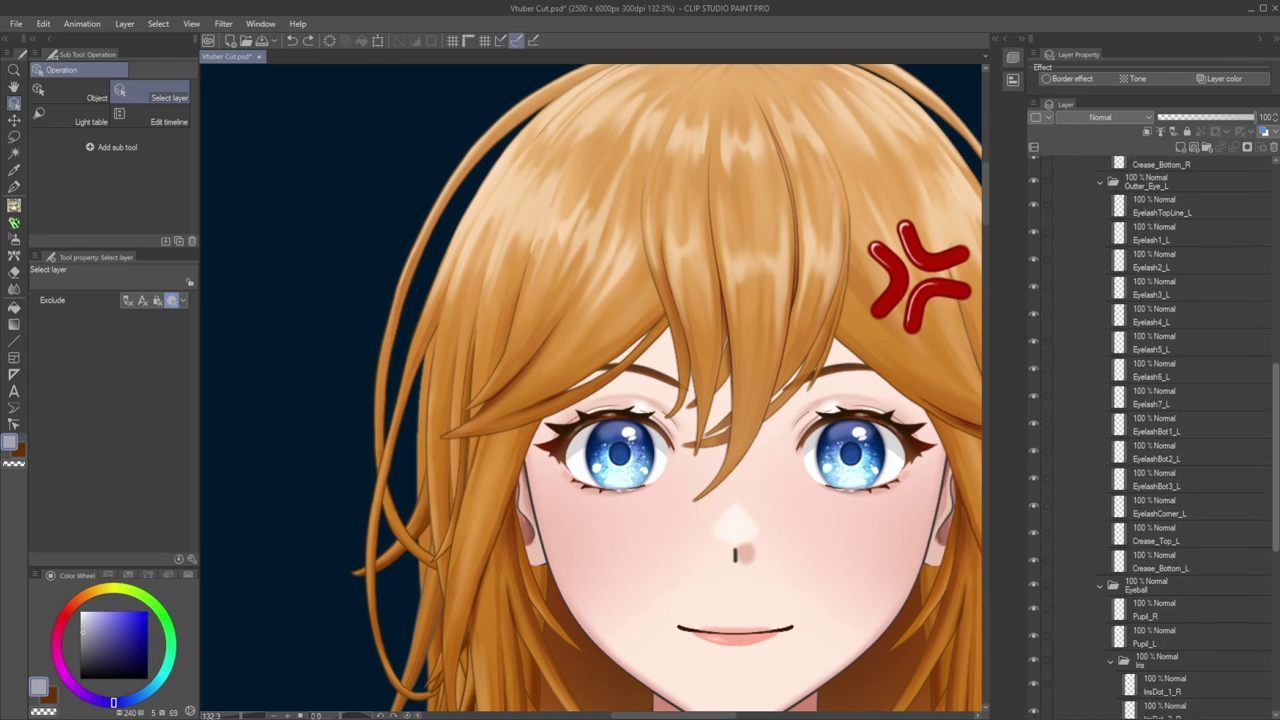
scroll(1187, 512, up, 1)
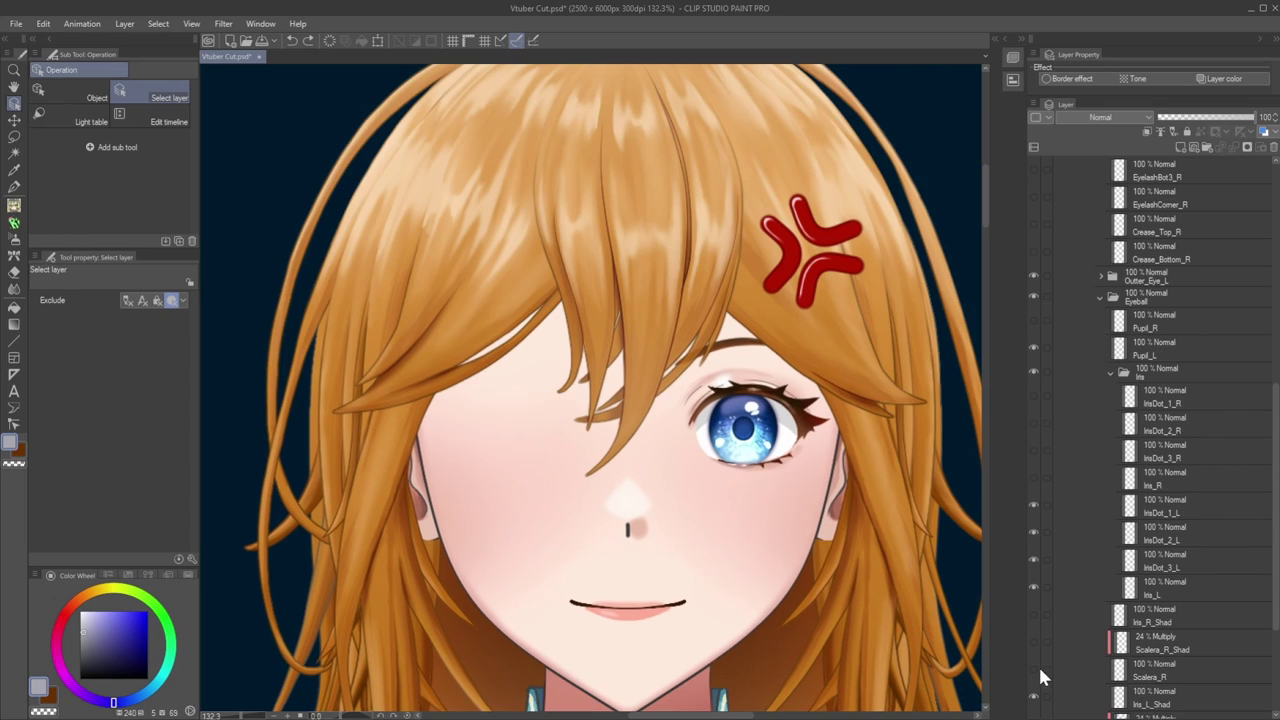
click(1035, 665)
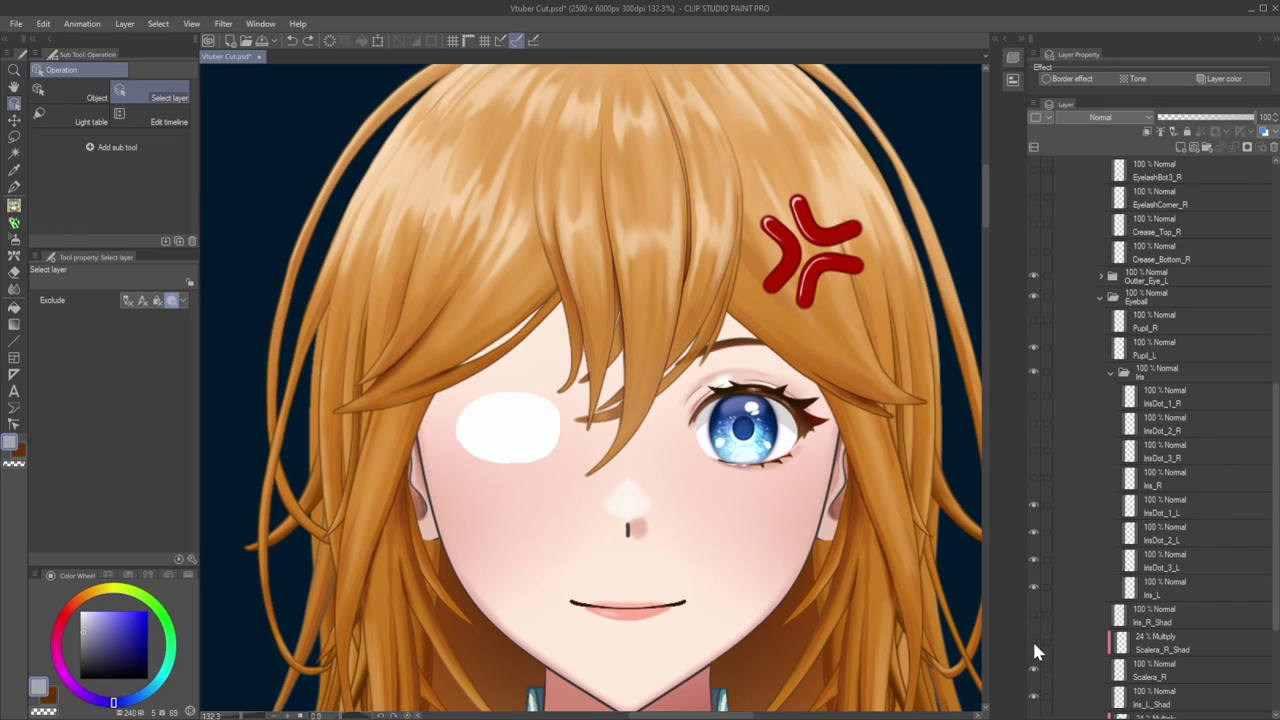
click(1033, 640)
drag(1033, 614, 1042, 316)
scroll(1057, 324, up, 5)
drag(1033, 587, 1034, 186)
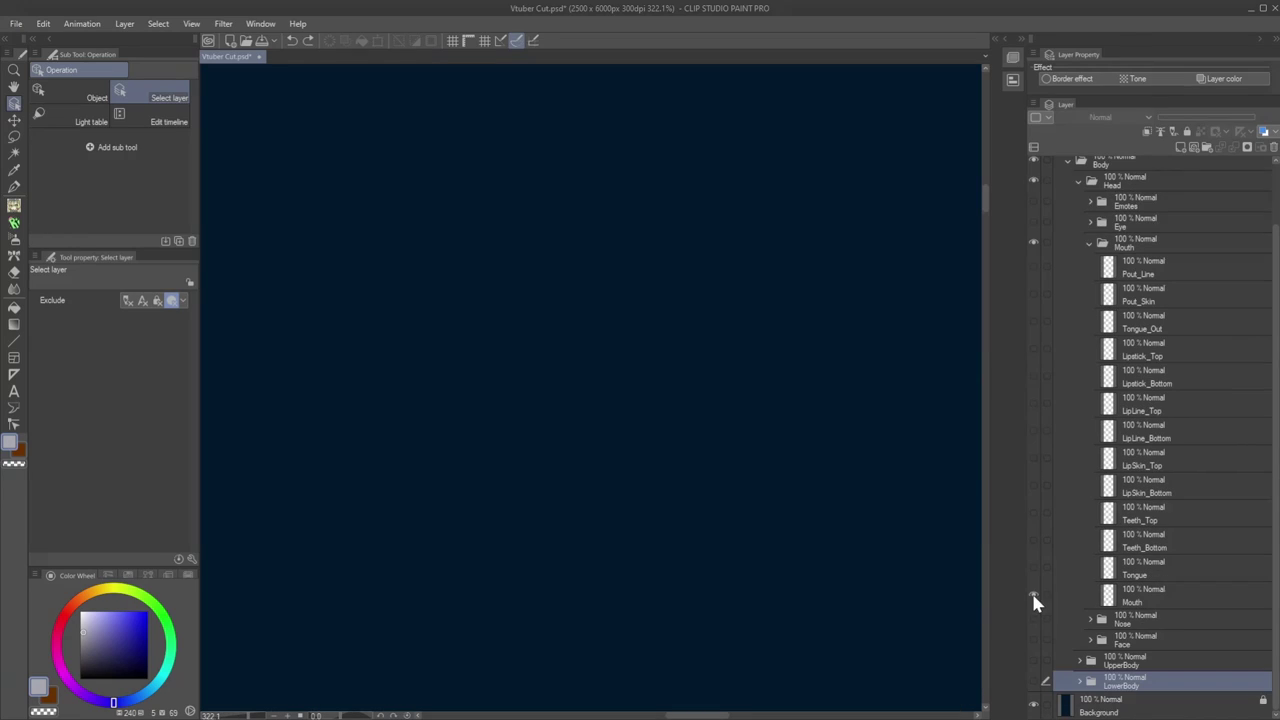
Show the Mouth base, Tongue, lower and upper teeth, and lower and upper lip skin layers.
click(1031, 590)
click(1031, 561)
click(1034, 541)
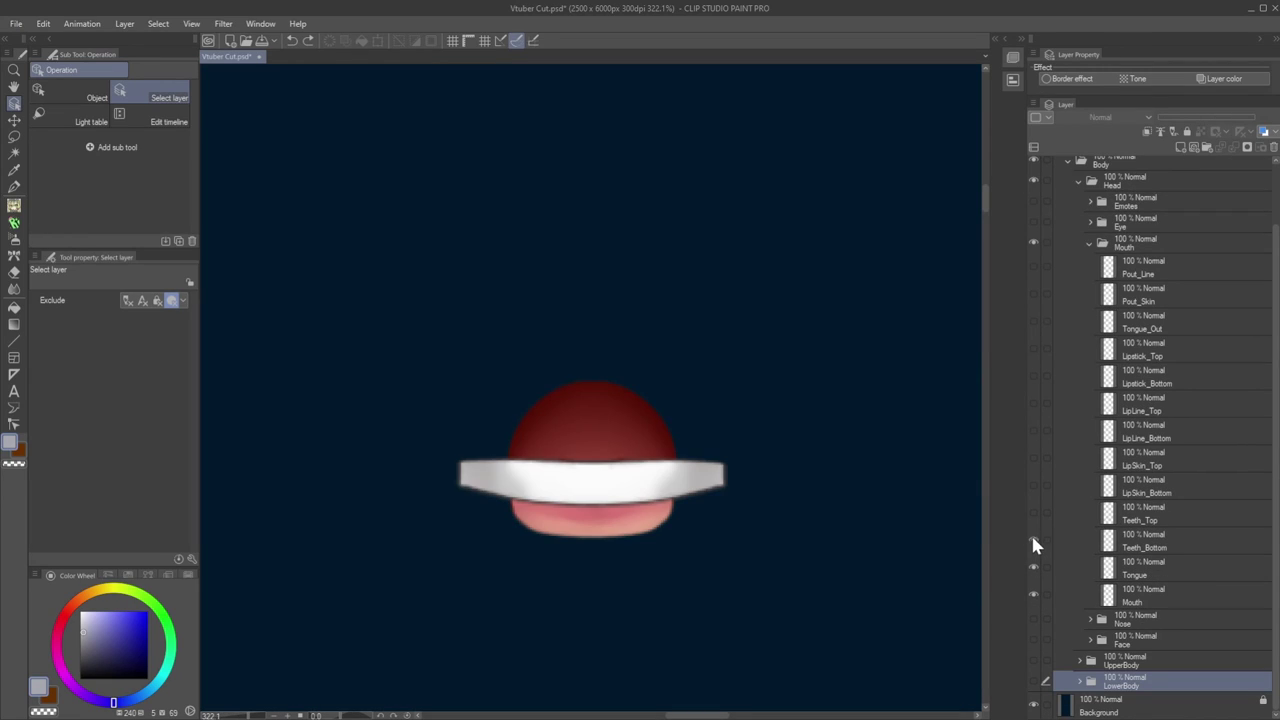
click(1034, 512)
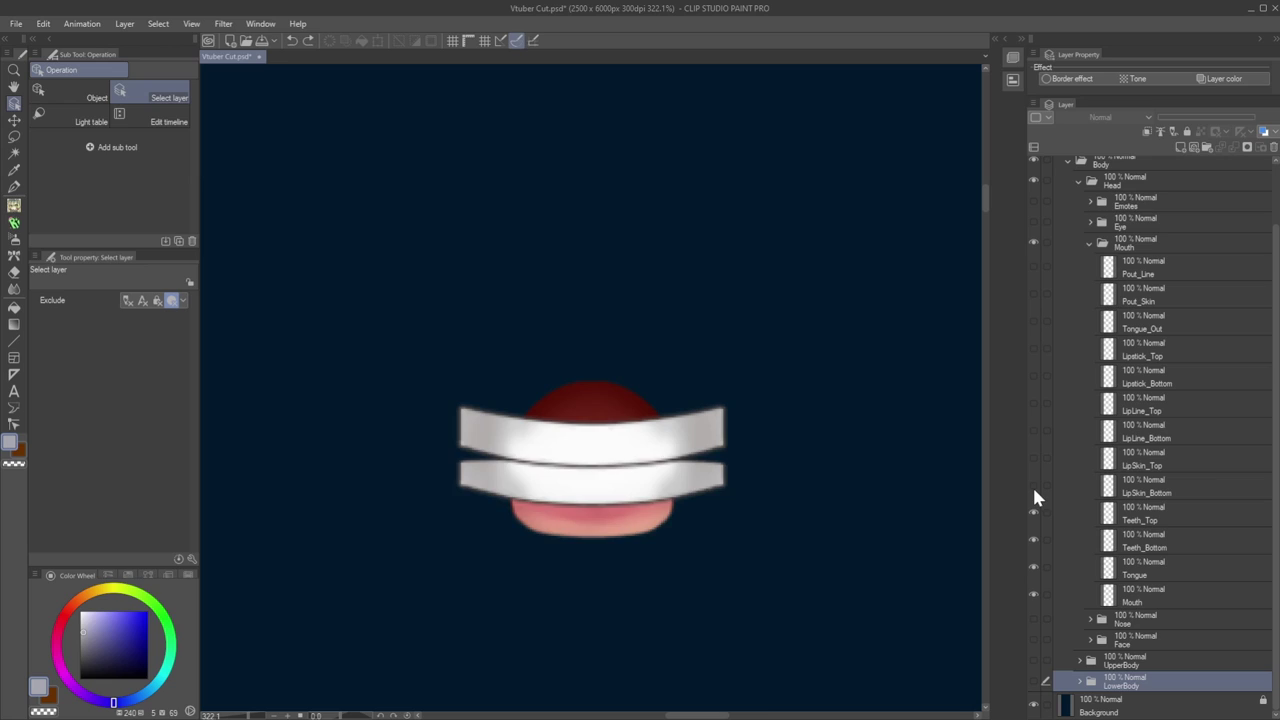
click(1034, 485)
click(1034, 458)
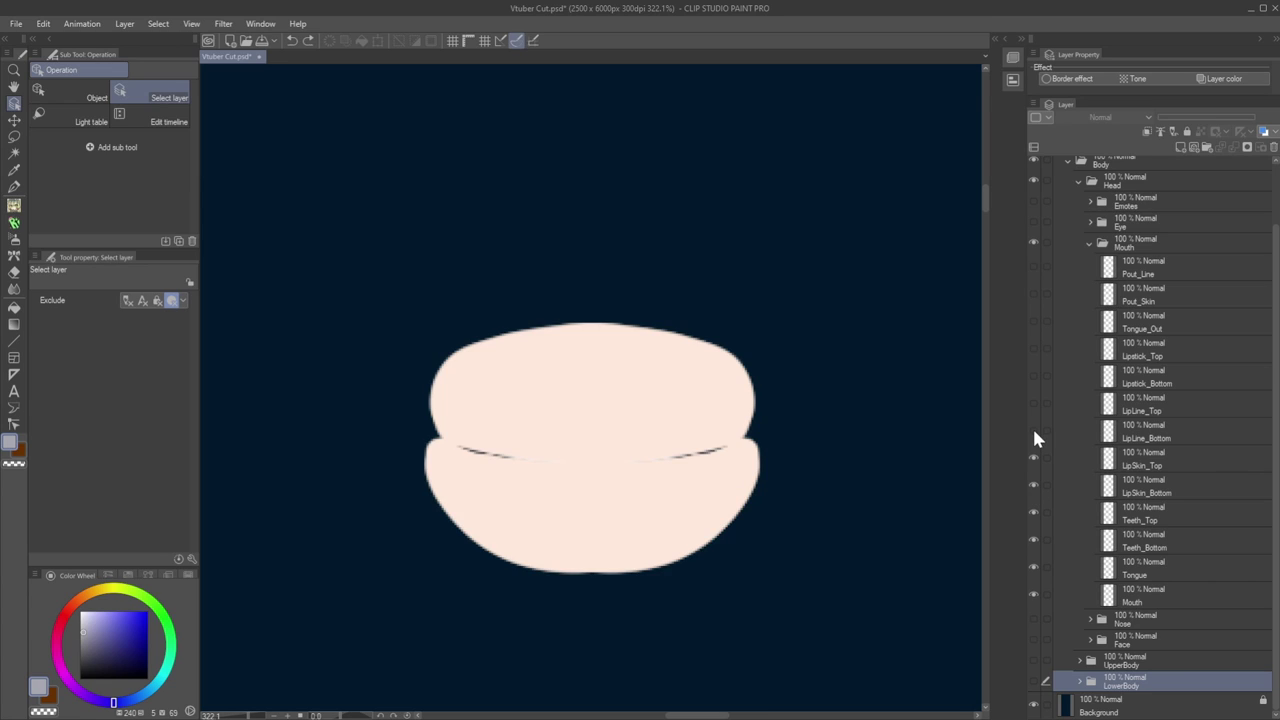
Show the lip lines, lipstick shades, Tongue_Out, Pout_Skin and Pout_Line layers.
click(1033, 430)
click(1034, 402)
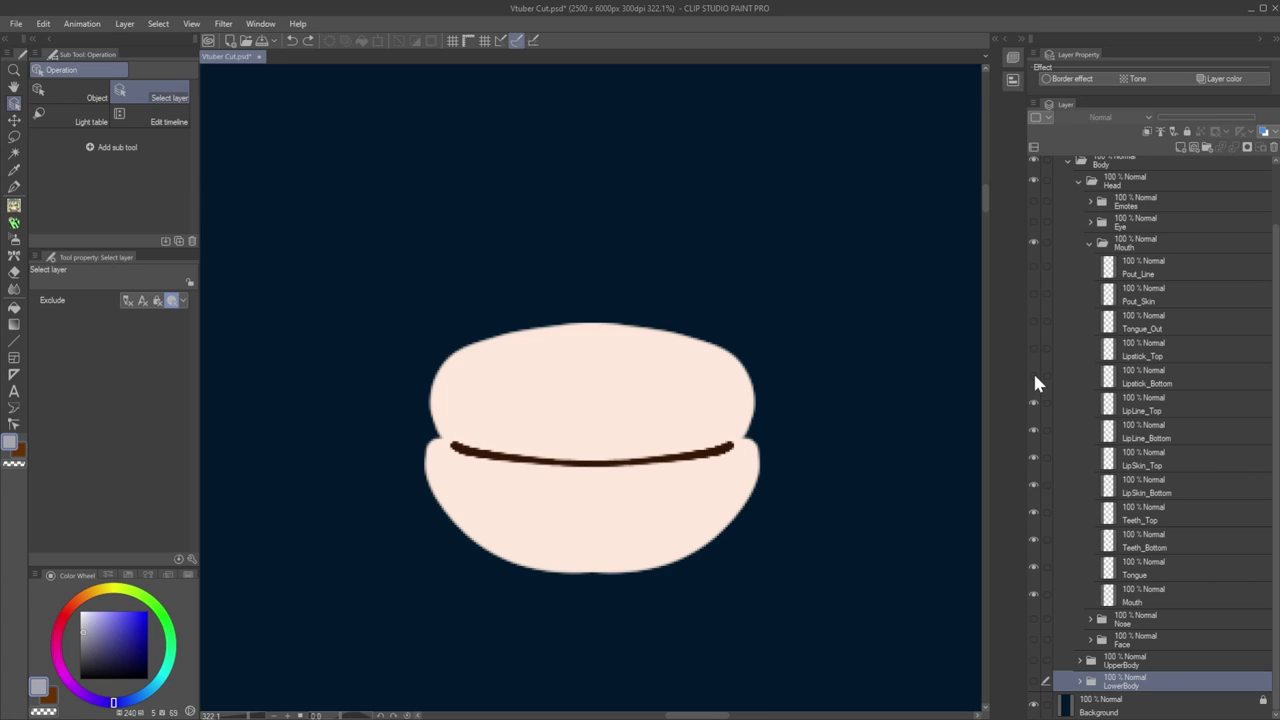
click(1033, 375)
click(1034, 348)
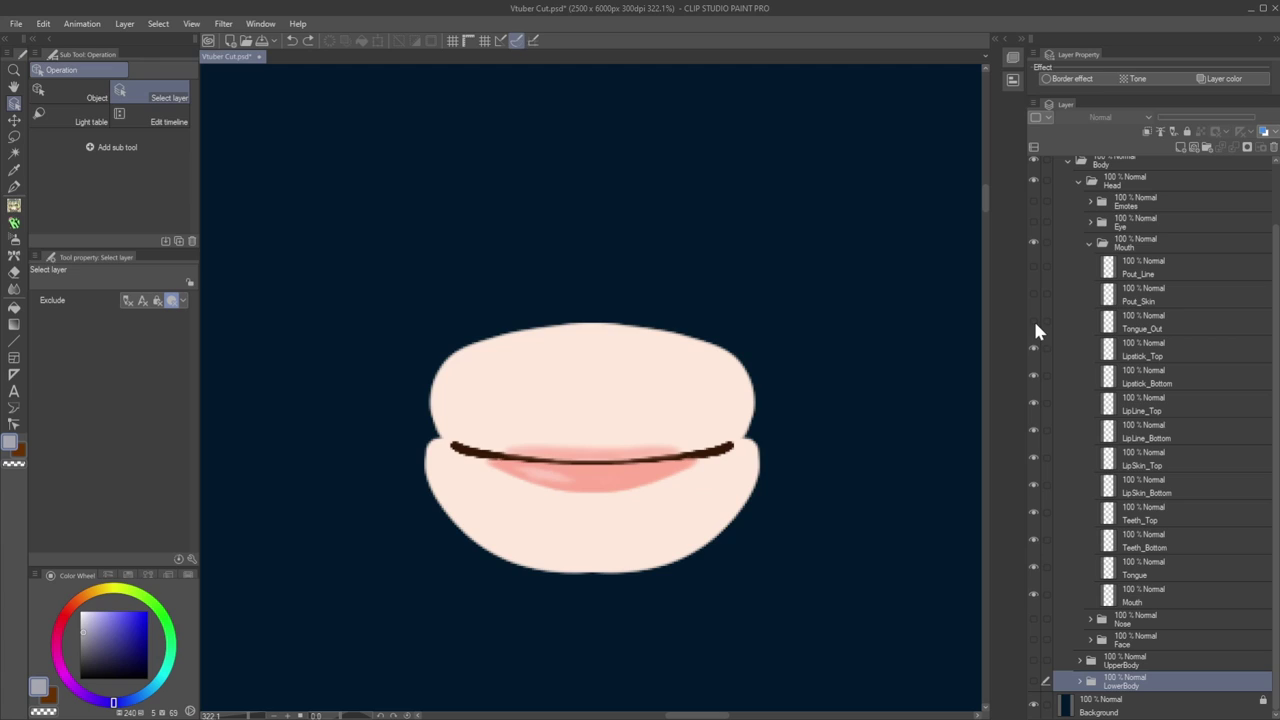
click(1034, 321)
click(1034, 294)
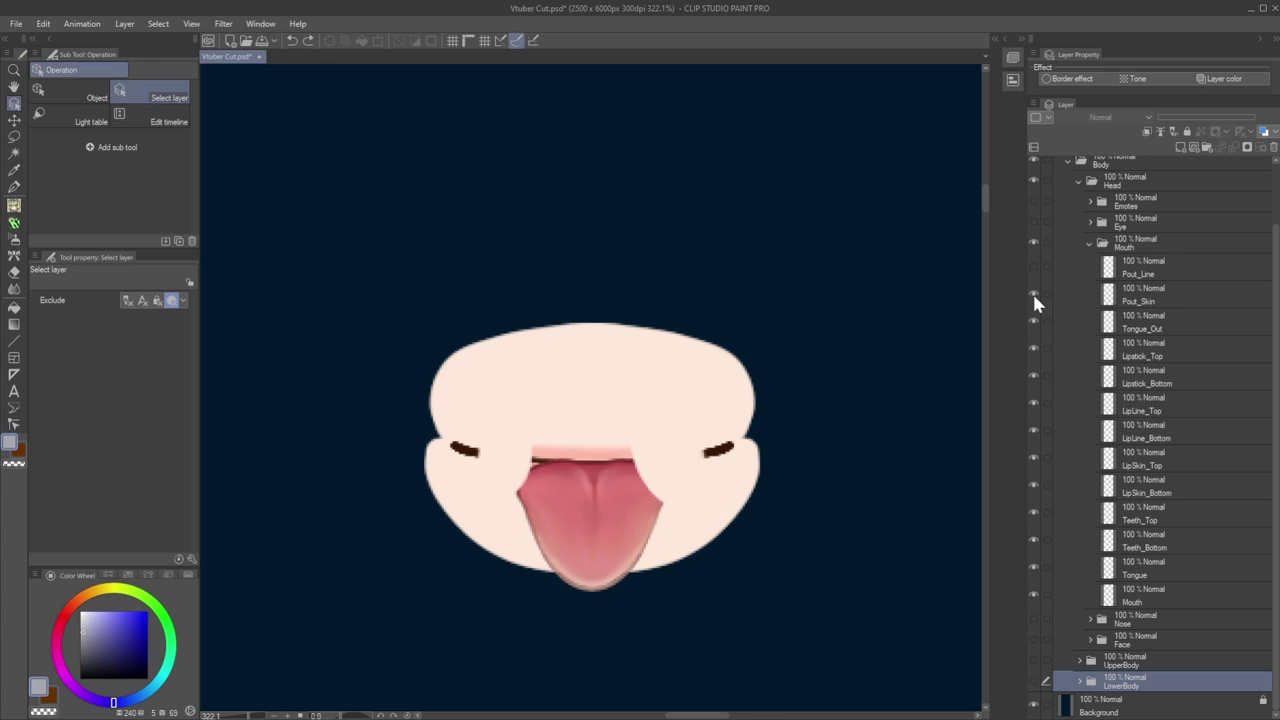
click(1034, 267)
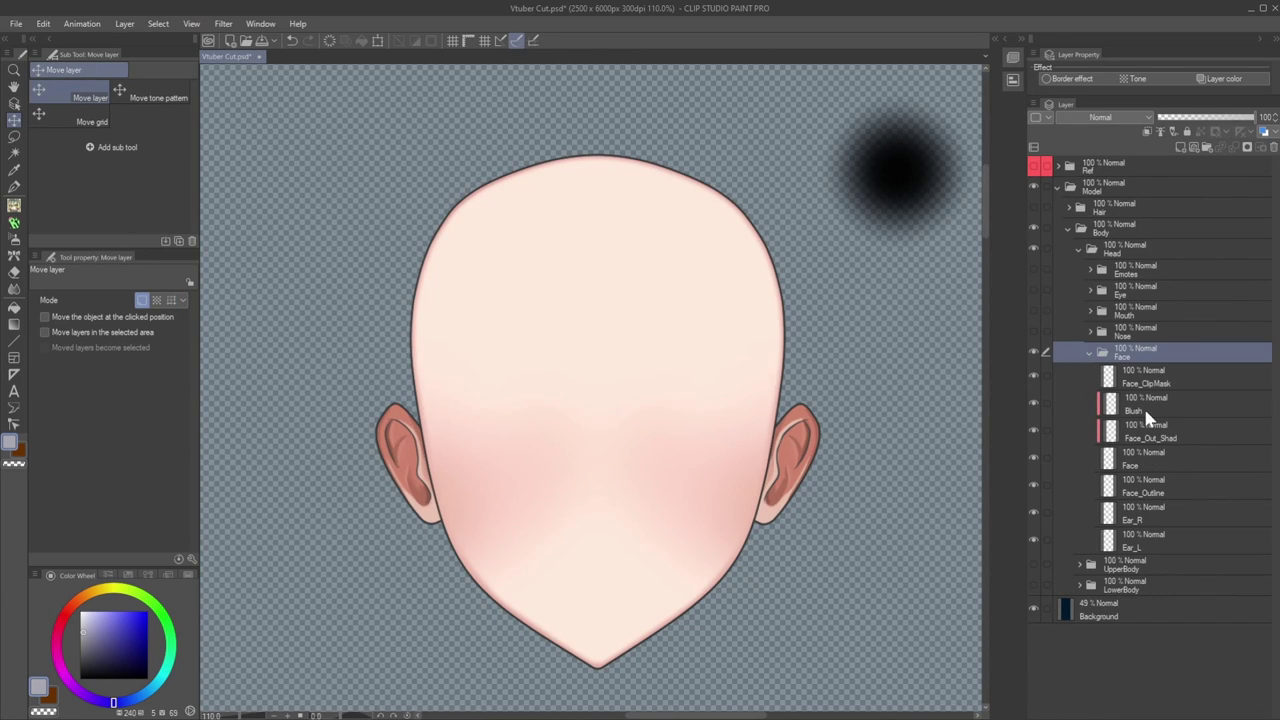
Release Blush and Face_Out_Shad from clipping to the layer below.
click(1153, 432)
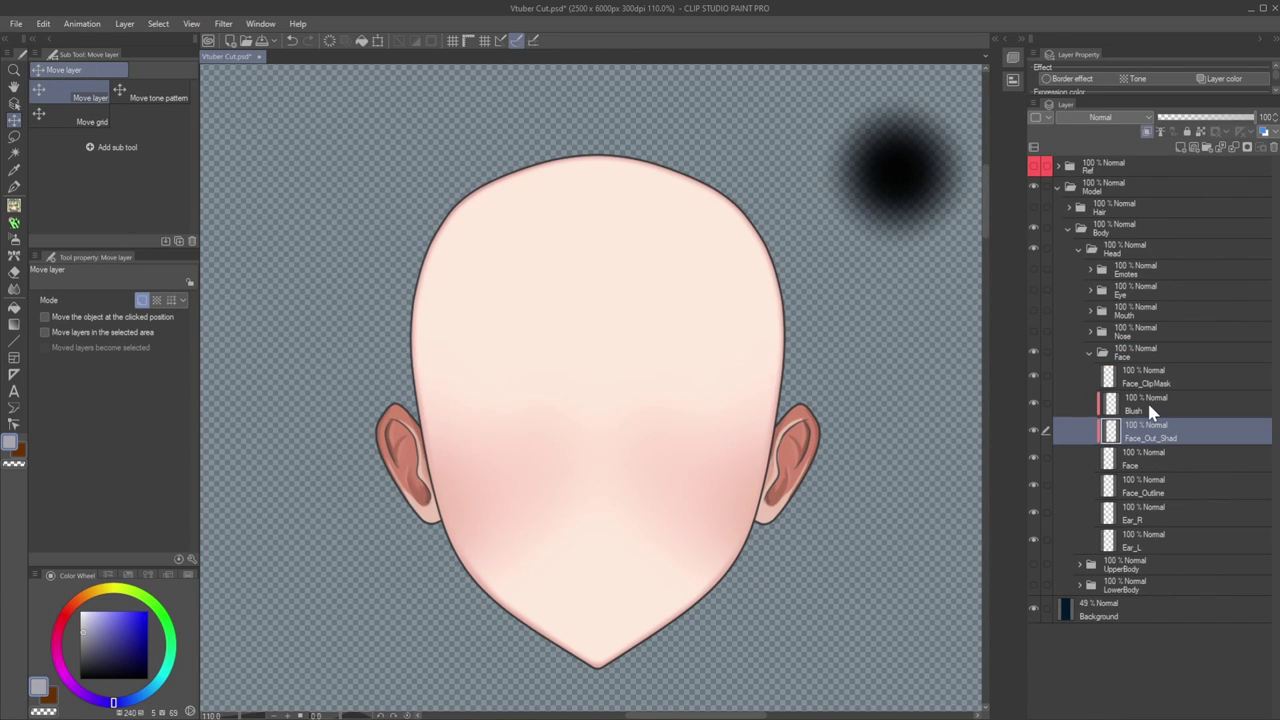
ctrl+click(1160, 404)
click(1157, 134)
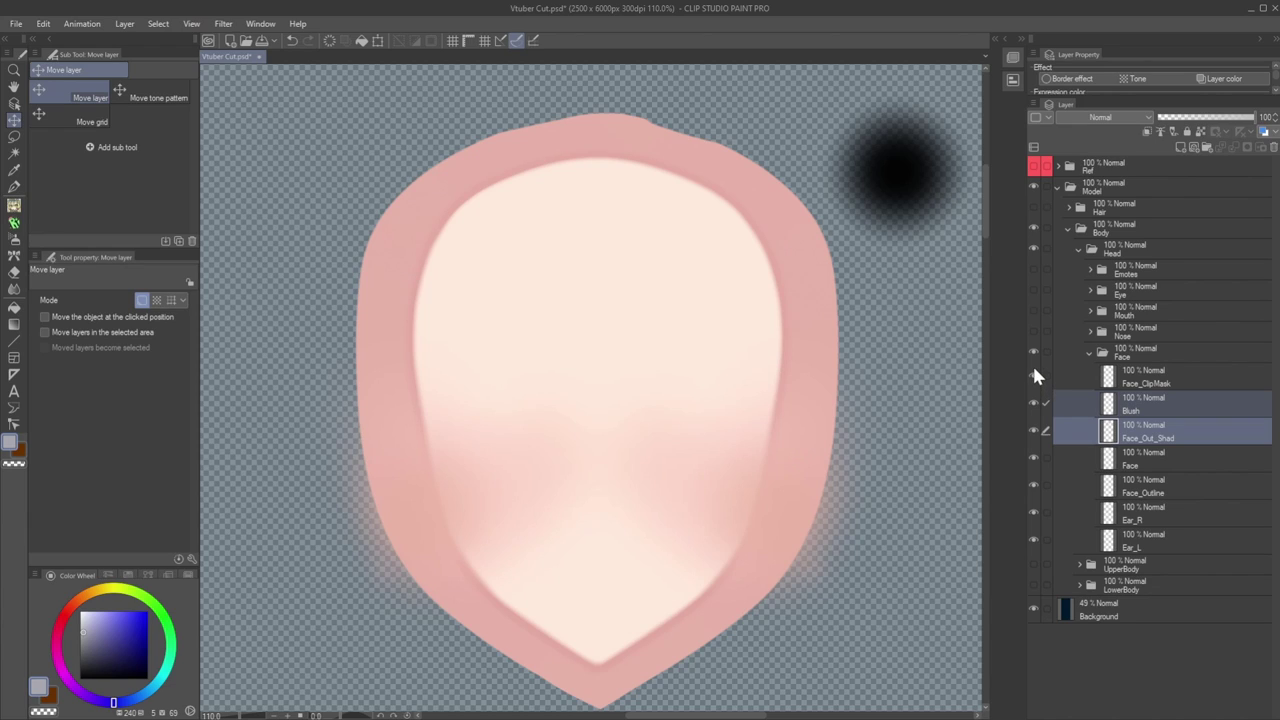
Hide all Face folder layers, then re-show Ear_L, Ear_R, Face_Outline, Face, Face_Out_Shad, Blush and Face_ClipMask.
drag(1035, 375, 1053, 553)
click(1036, 543)
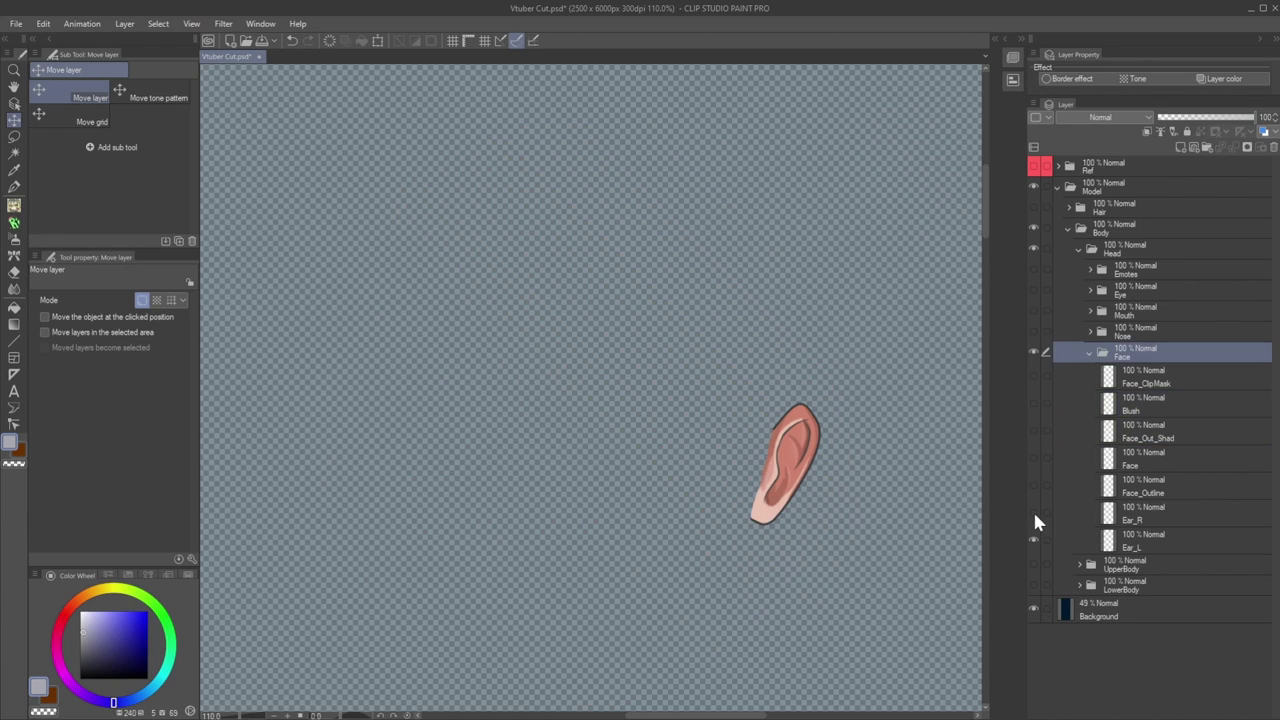
click(1035, 514)
click(1034, 485)
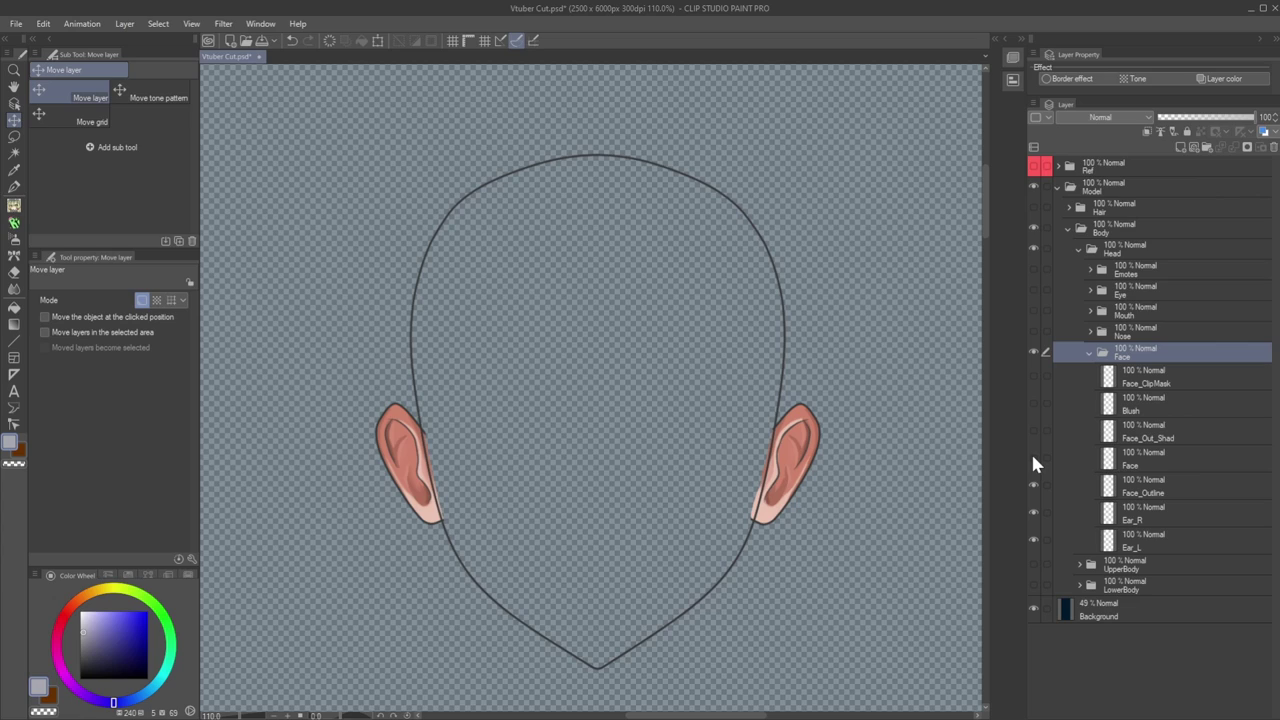
click(1034, 459)
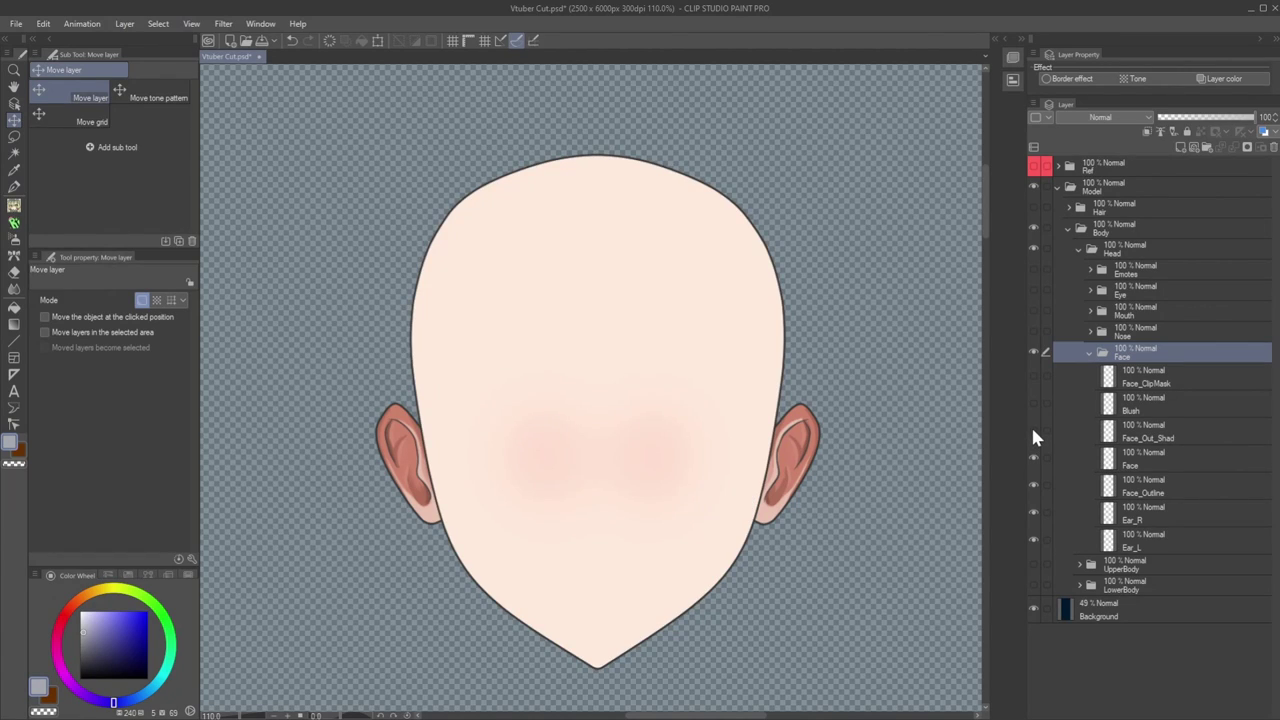
click(1034, 431)
click(1034, 404)
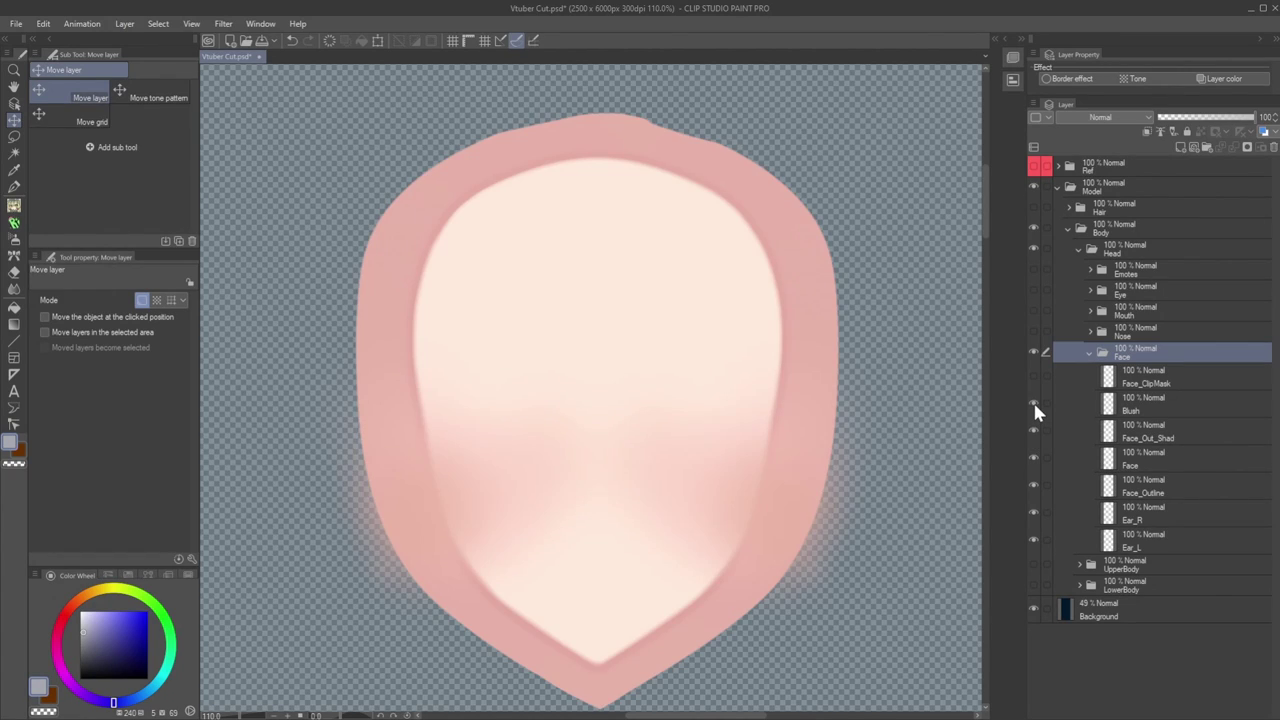
click(1034, 376)
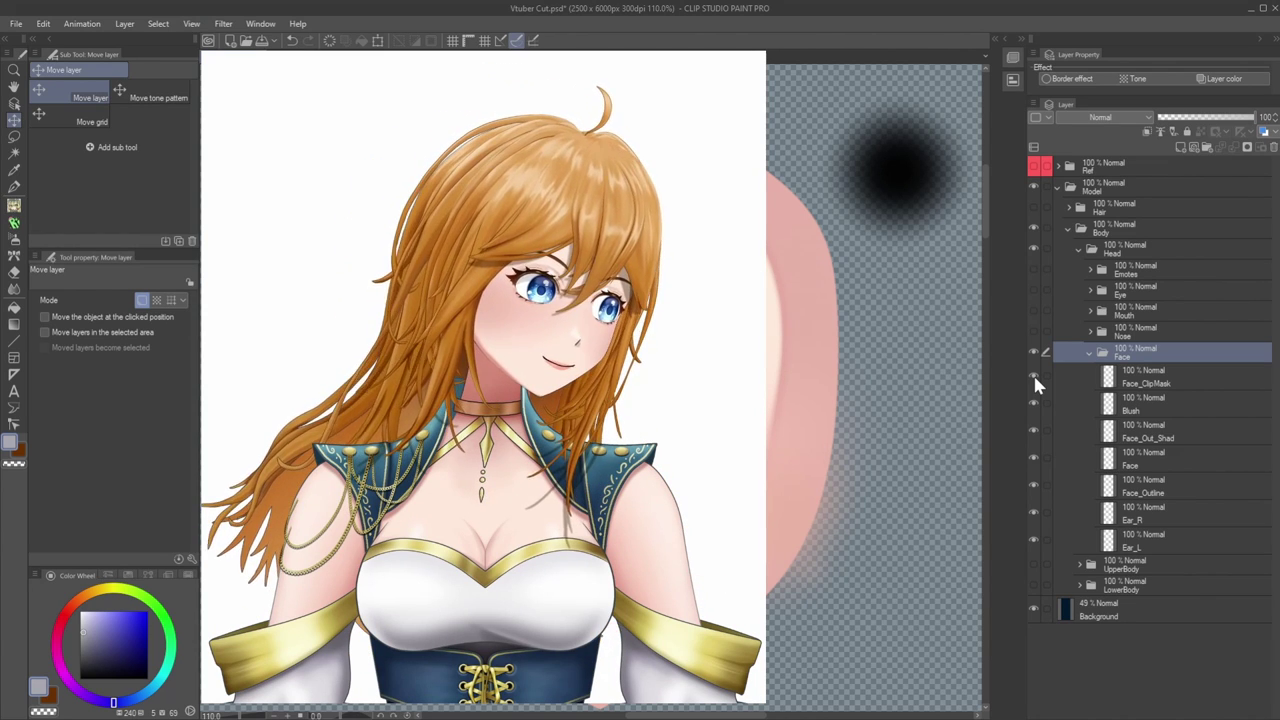
Clip Blush and Face_Out_Shad to the layer below and shift the canvas view upward.
click(1157, 404)
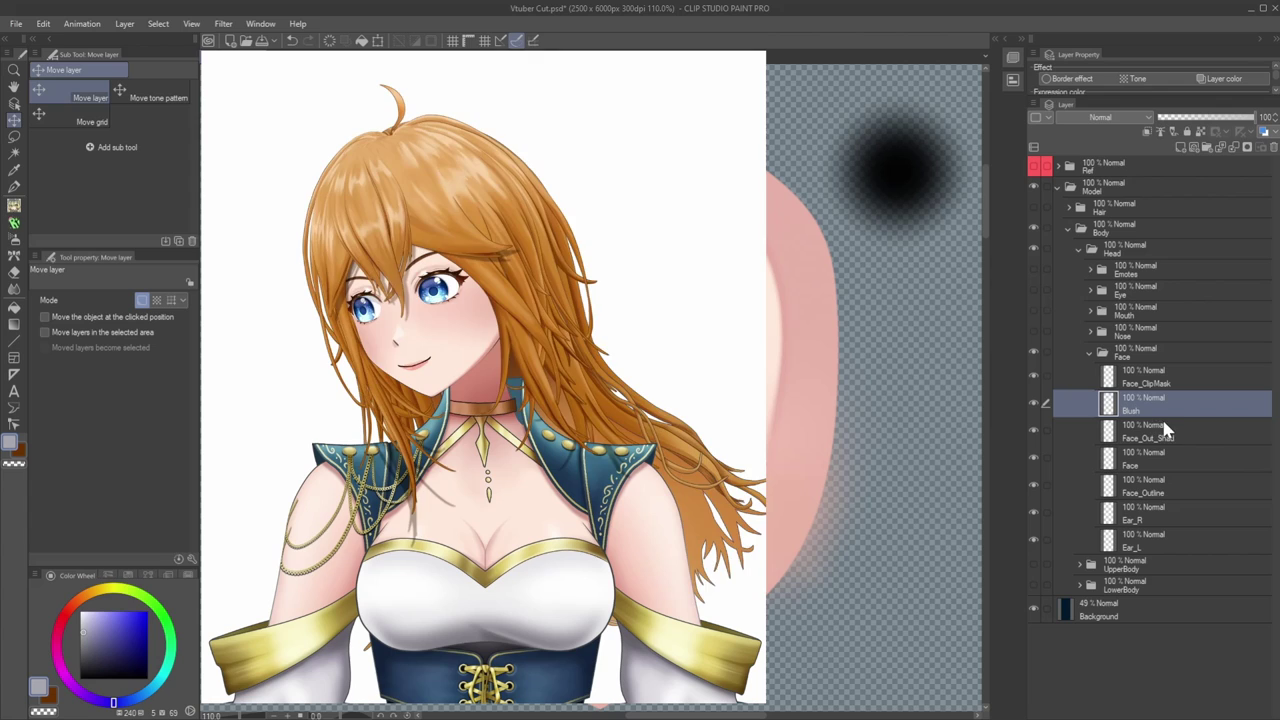
ctrl+click(1166, 430)
click(1147, 133)
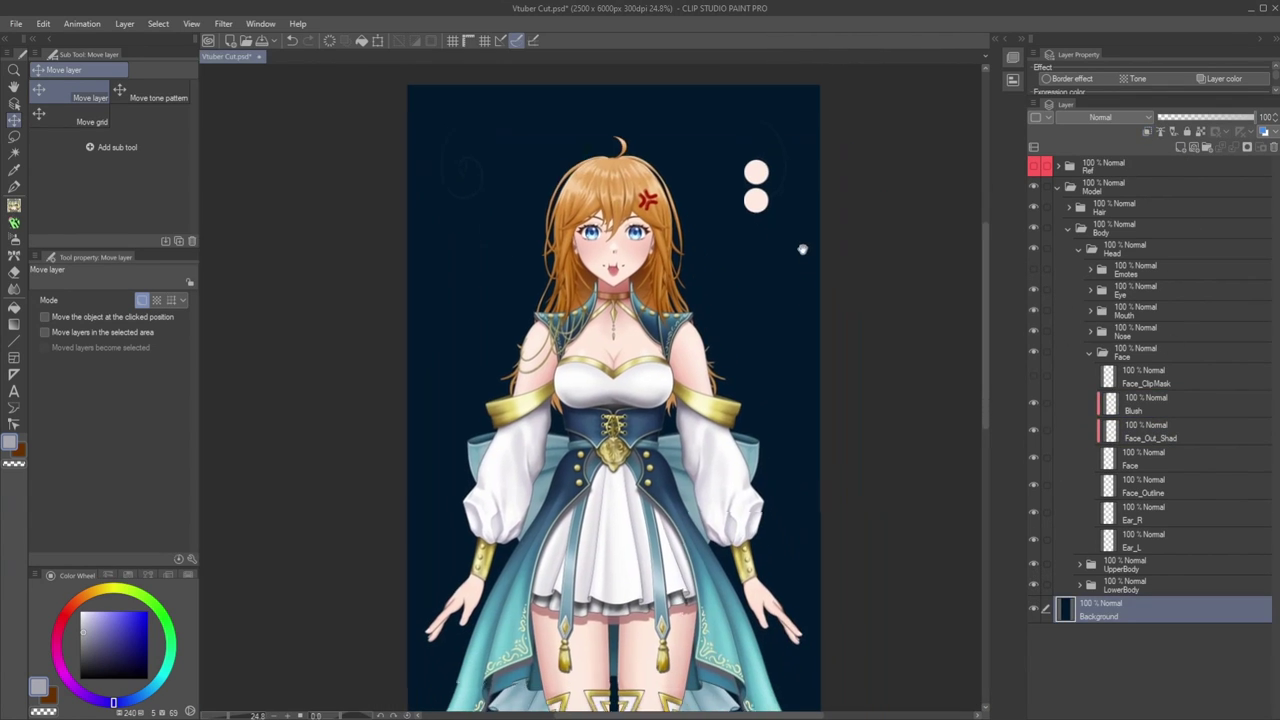
drag(802, 249, 800, 200)
Select the Model folder holding the whole character in the Layer palette.
click(1151, 196)
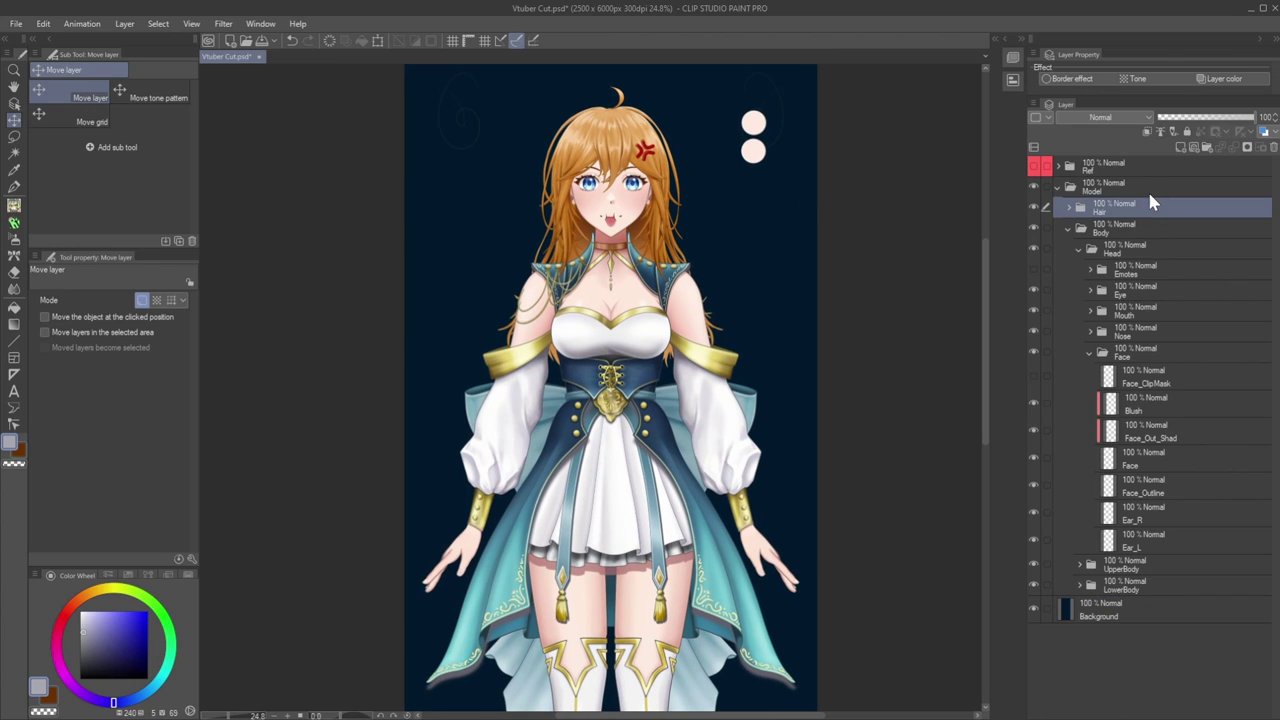
click(1147, 189)
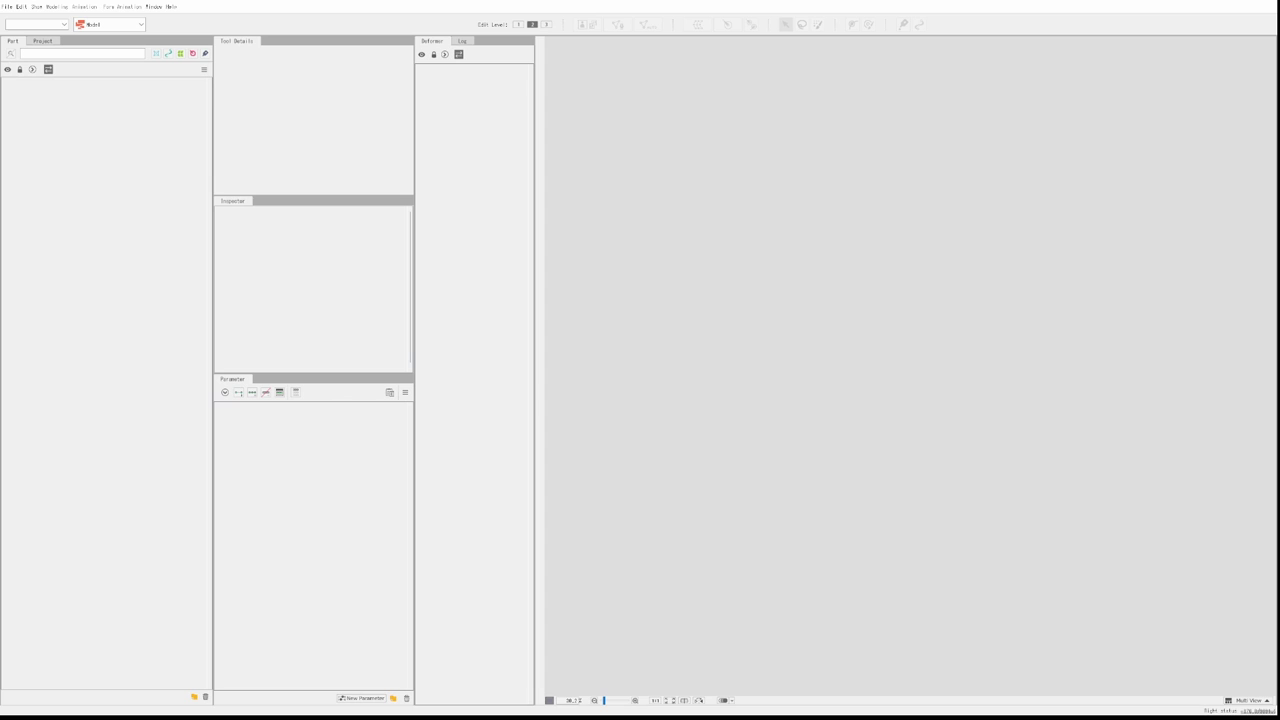
Import the character PSD from the File menu using 'Create new model with PSD file'.
click(8, 7)
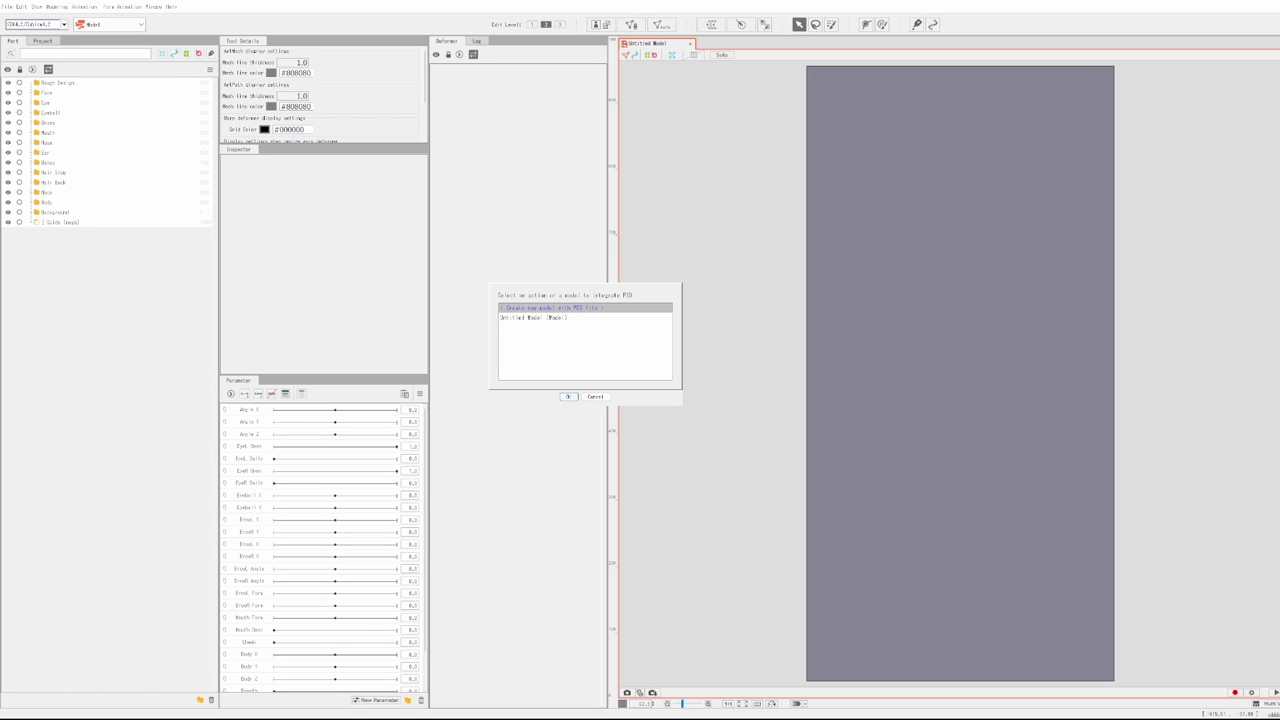
key(Return)
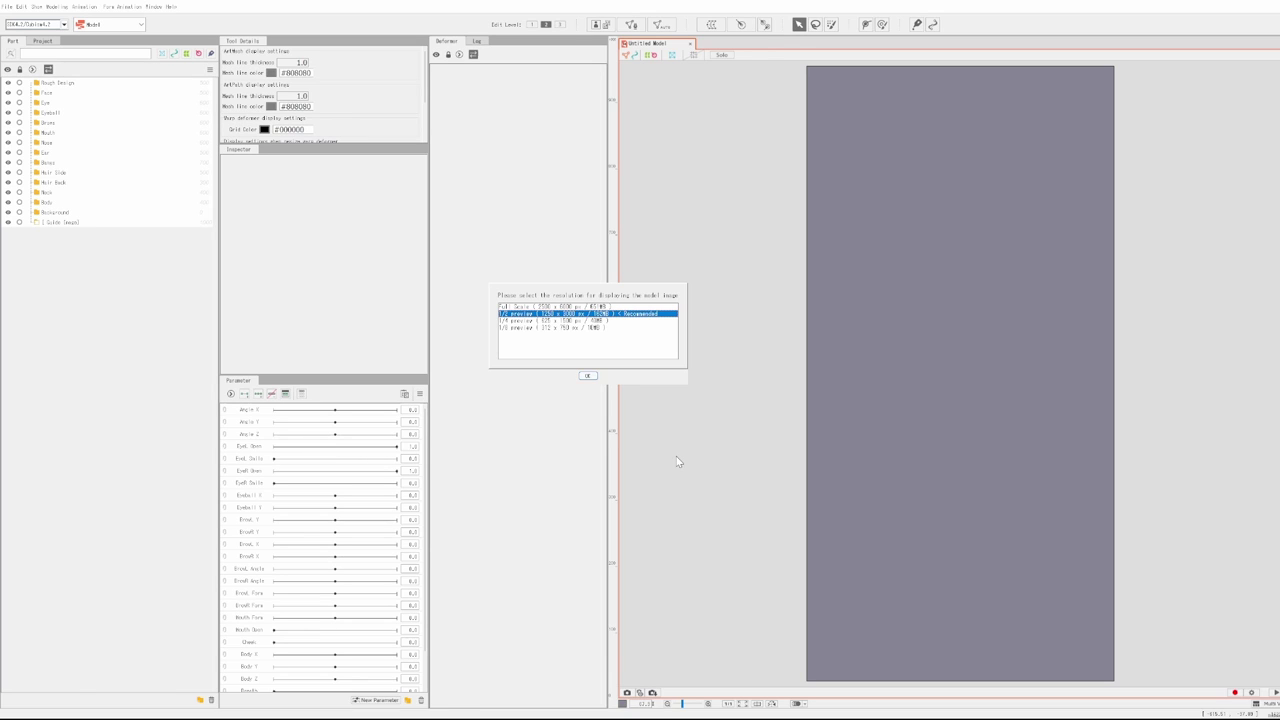
Accept the 1/2 preview texture resolution, expand Model1 and make the Body part visible.
key(Return)
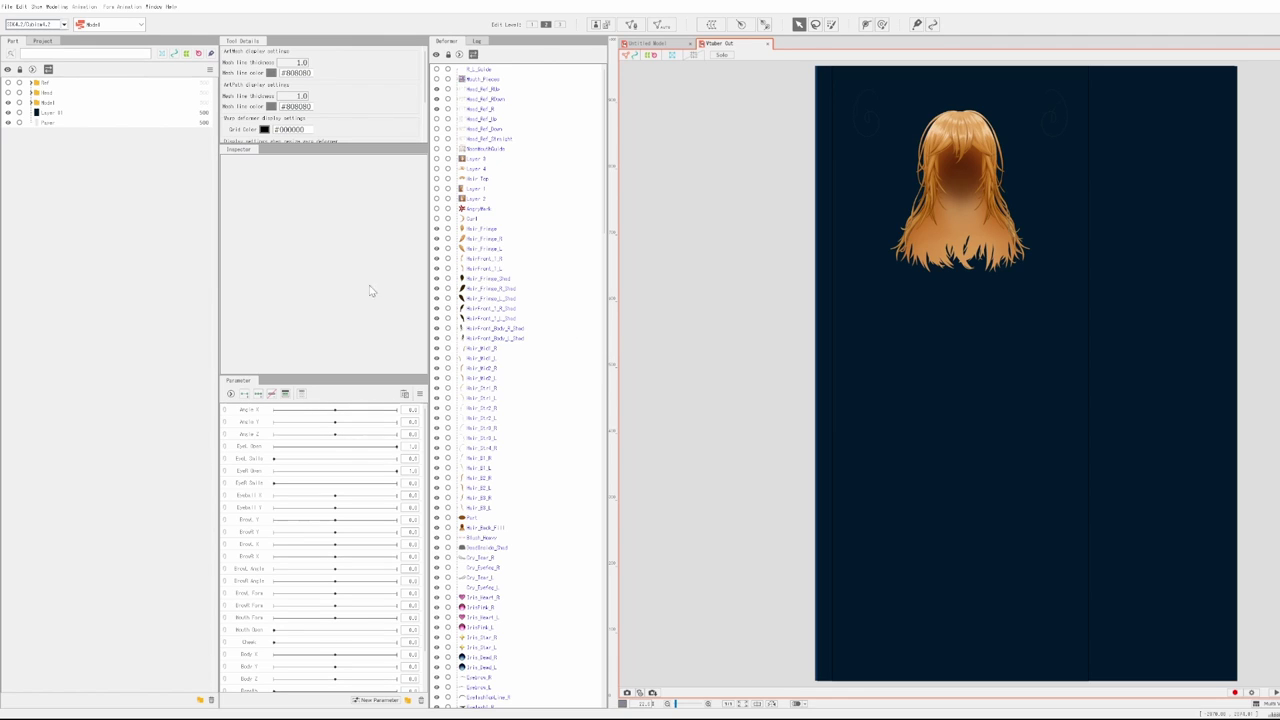
click(10, 95)
click(33, 102)
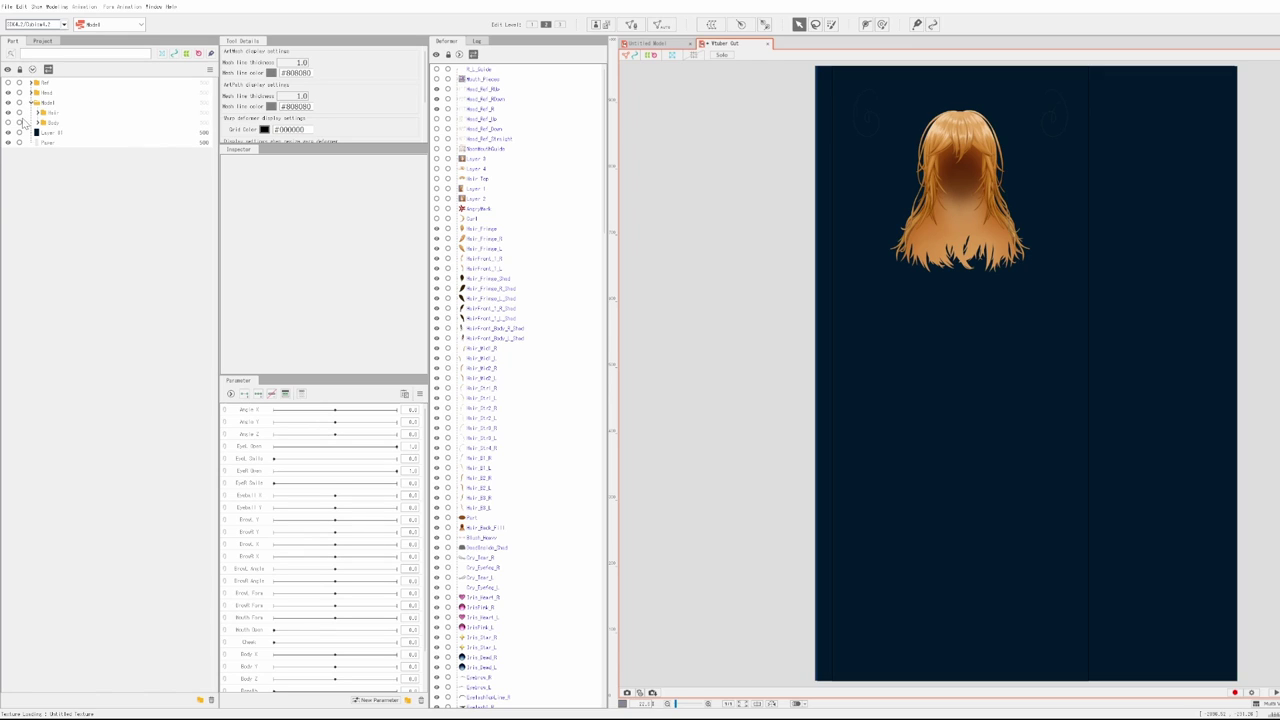
click(11, 124)
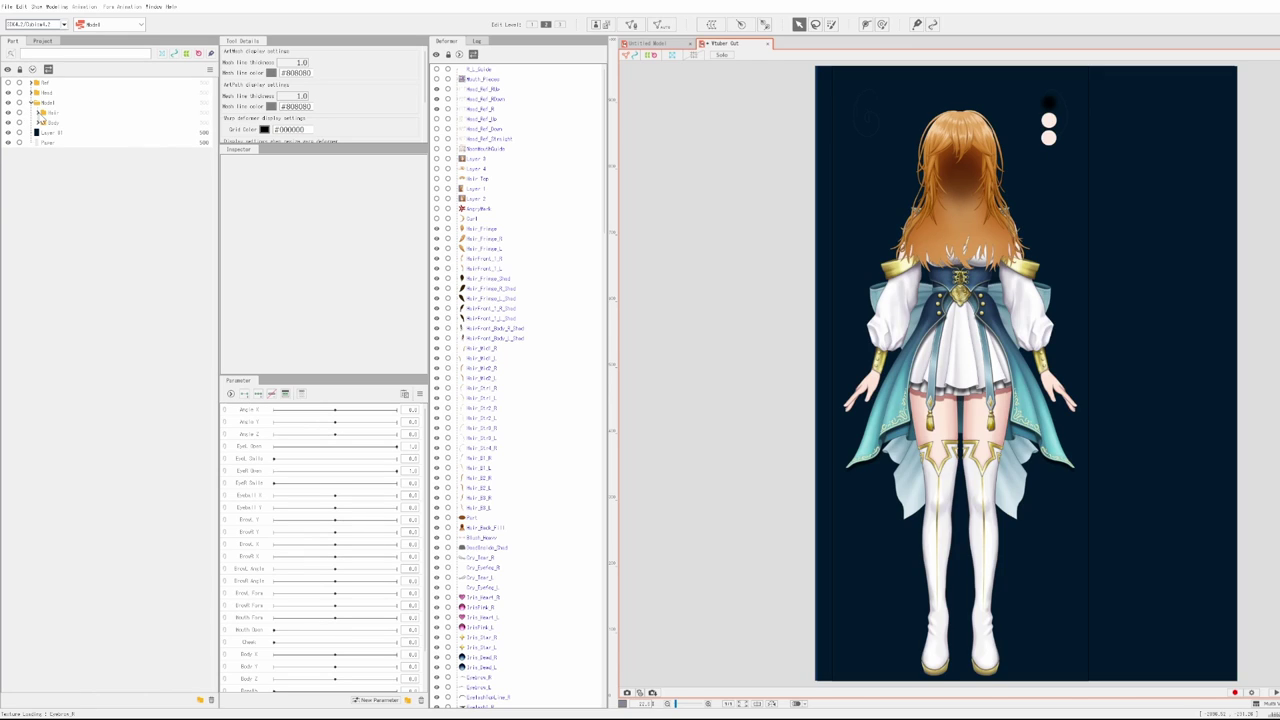
click(37, 122)
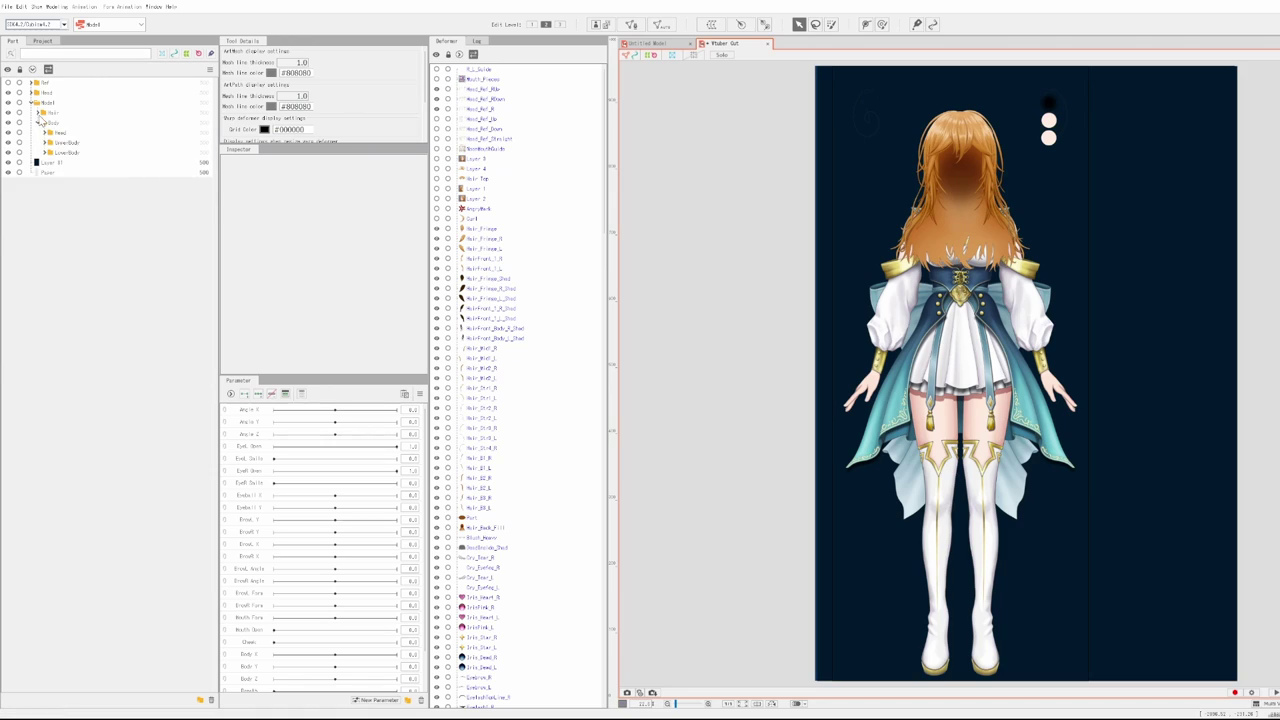
Expand Hair, show the AngryMark and hide Hair_Back_Fill to reveal the face.
click(38, 112)
click(9, 123)
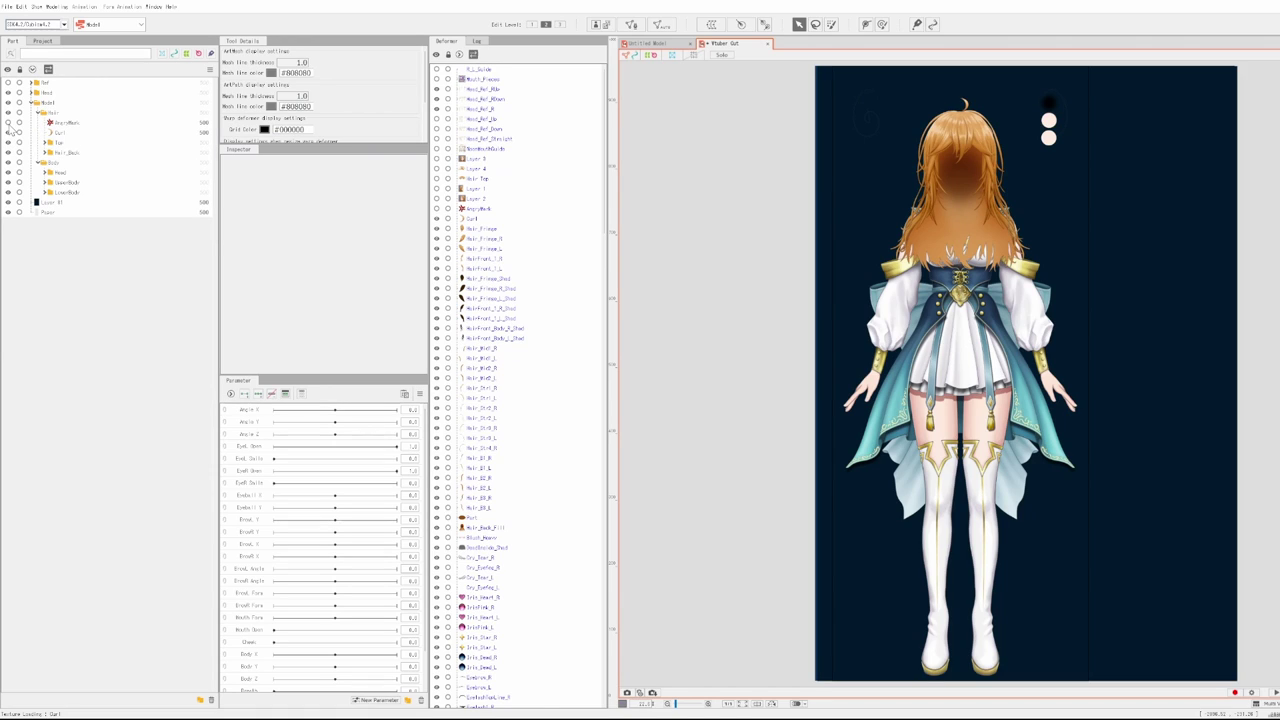
click(975, 205)
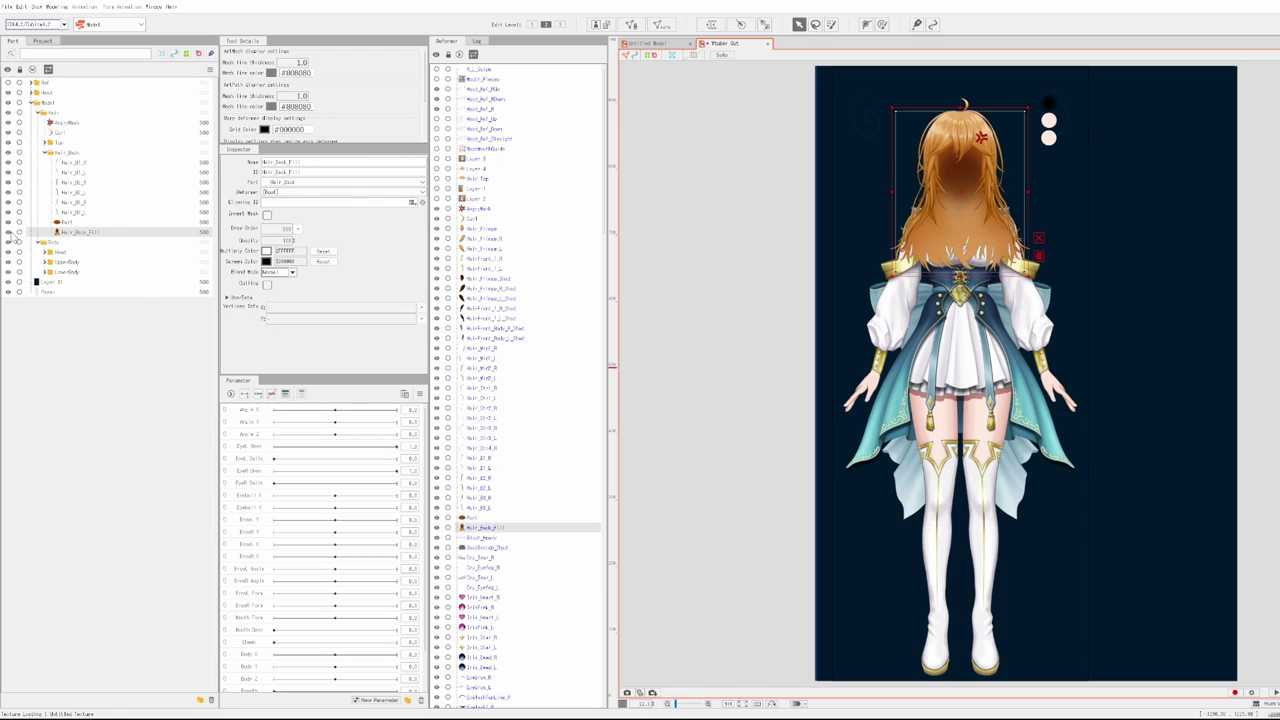
click(9, 232)
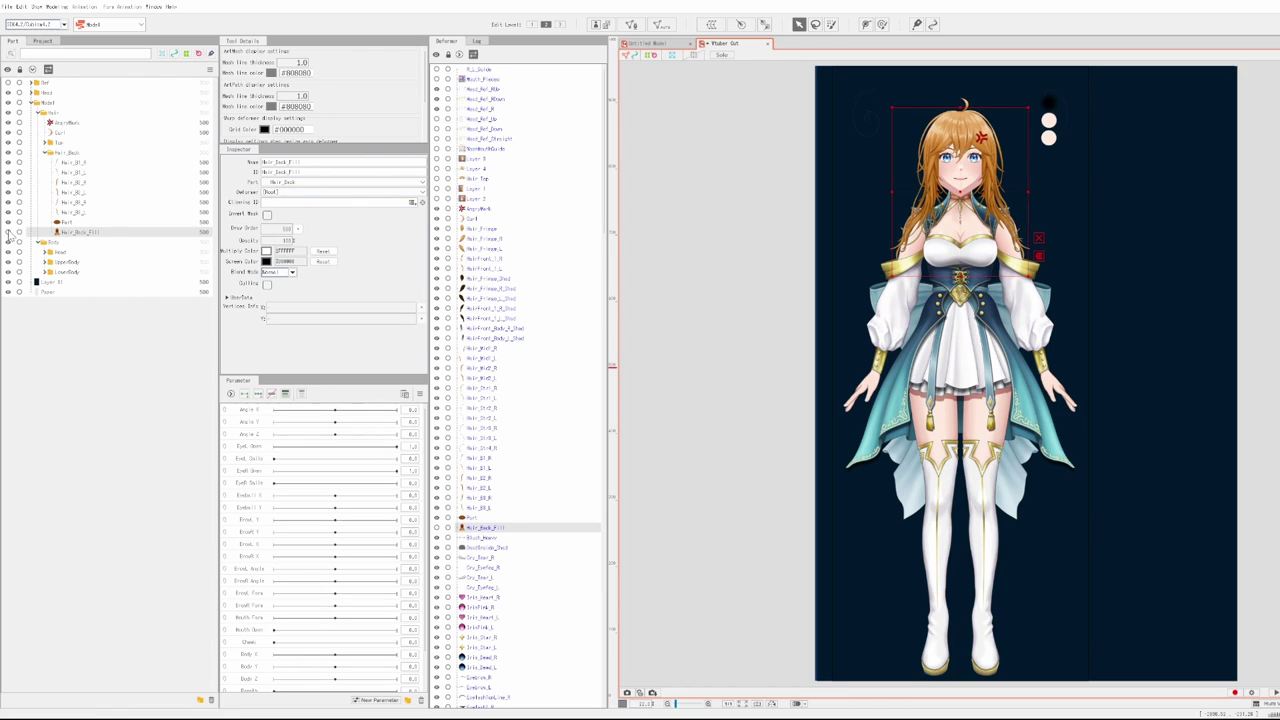
scroll(1000, 197, up, 5)
scroll(970, 173, up, 2)
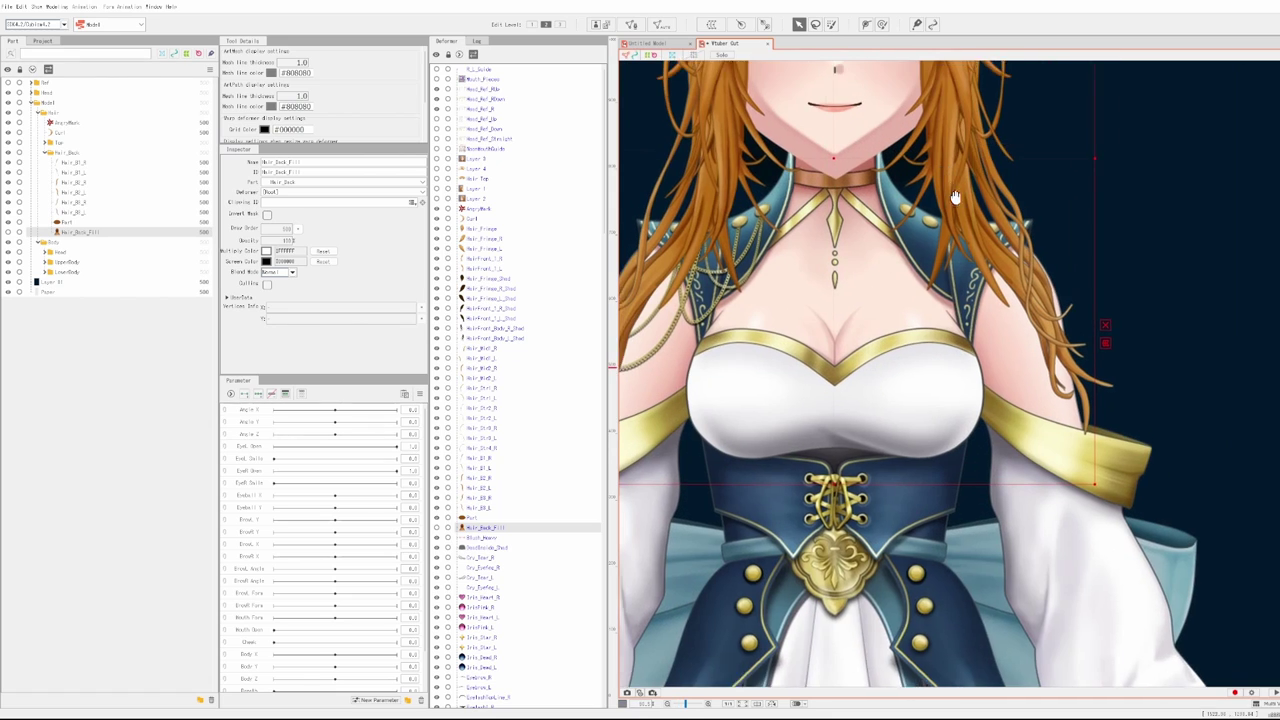
drag(970, 173, 990, 300)
click(930, 296)
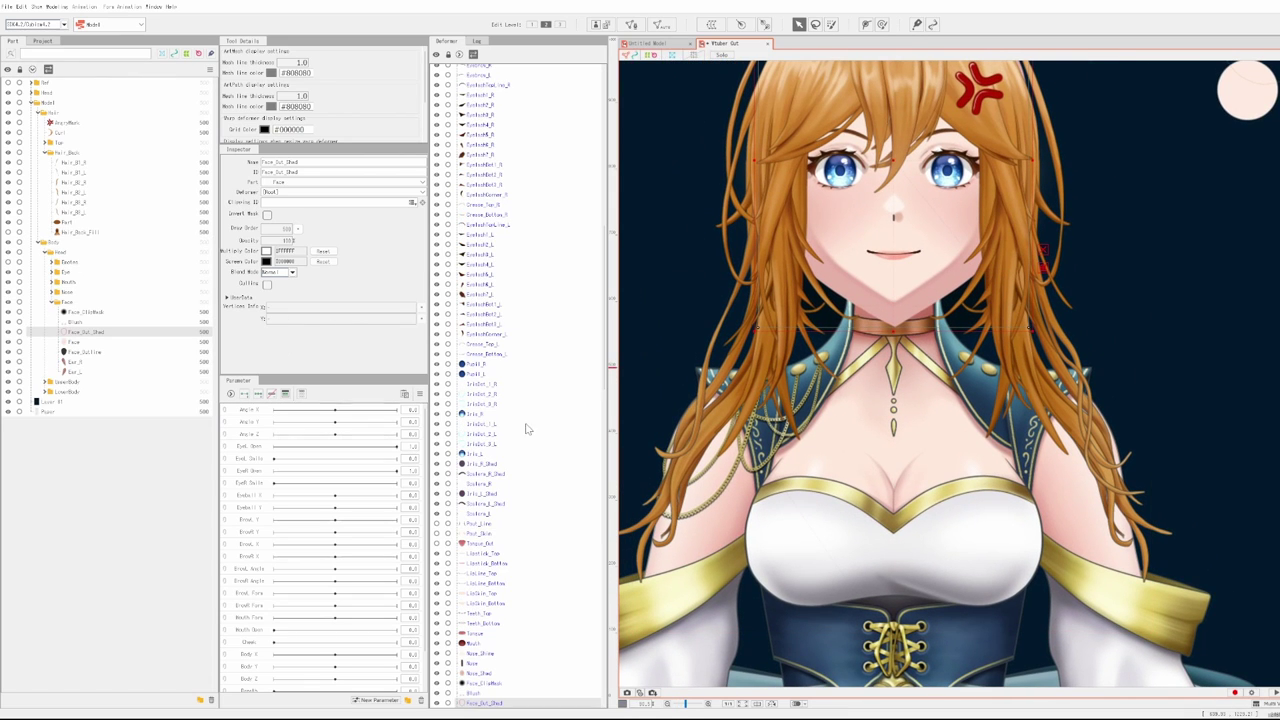
scroll(1010, 260, down, 5)
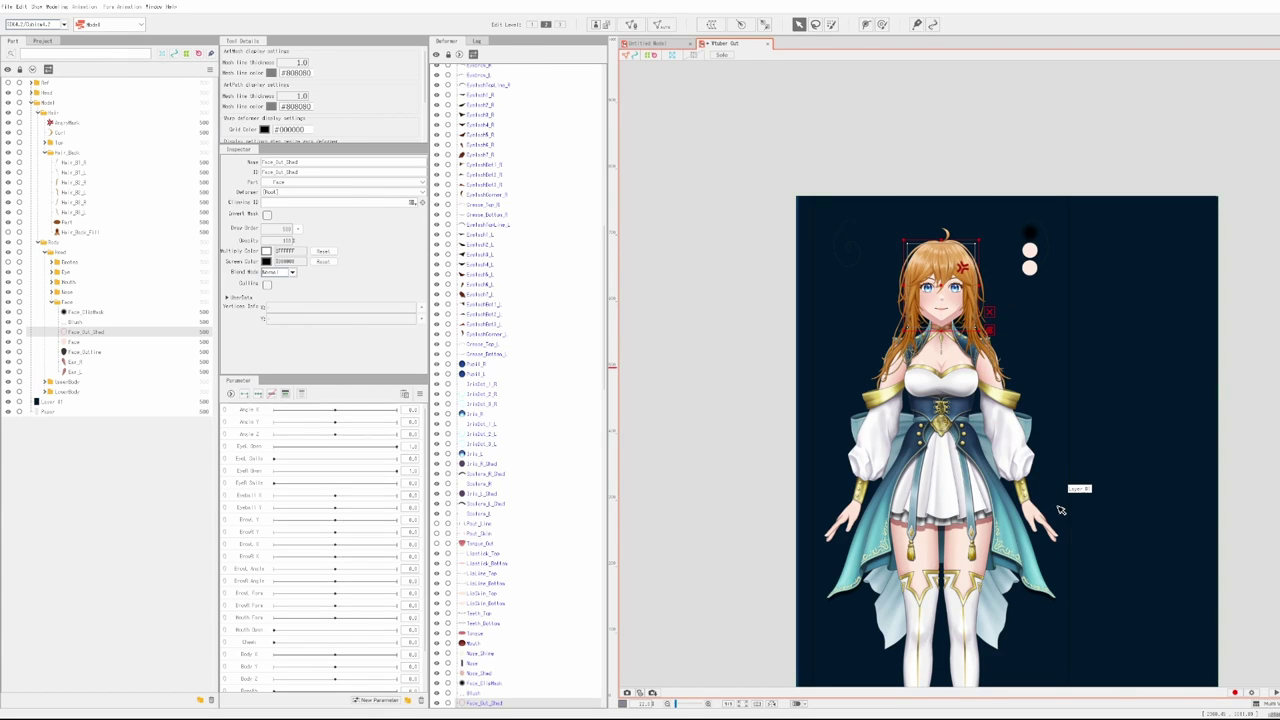
drag(1061, 509, 967, 404)
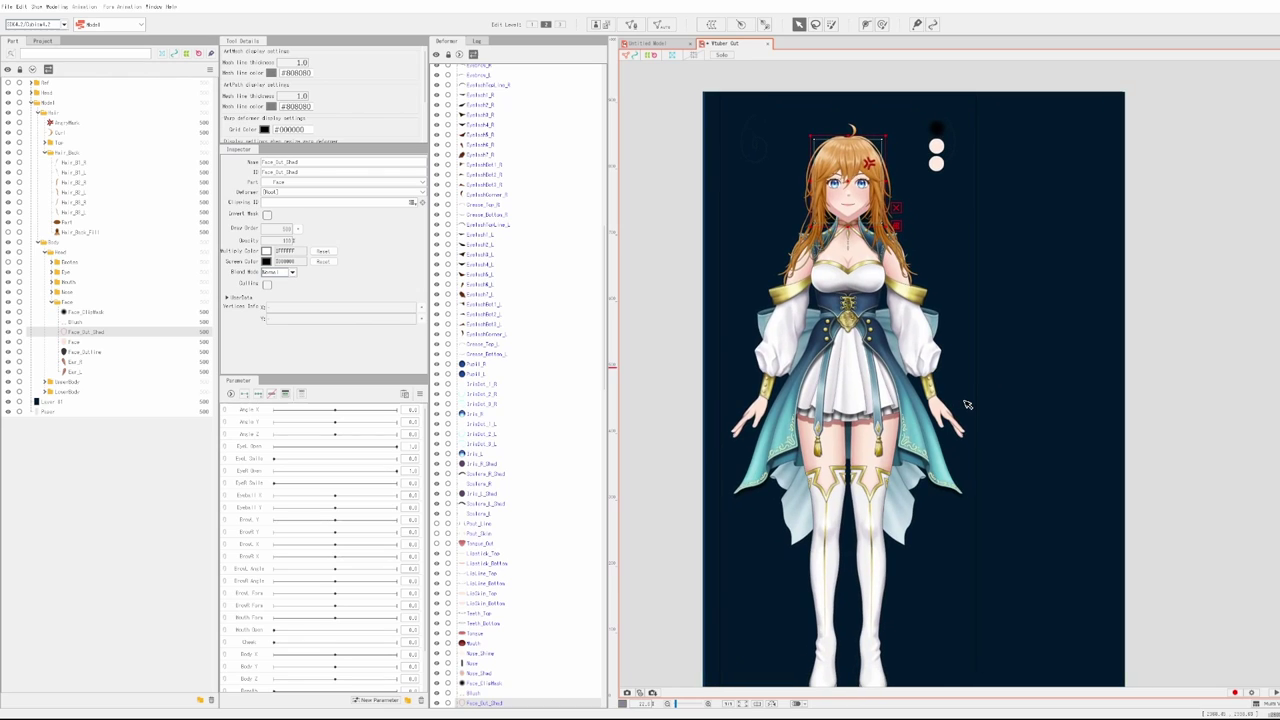